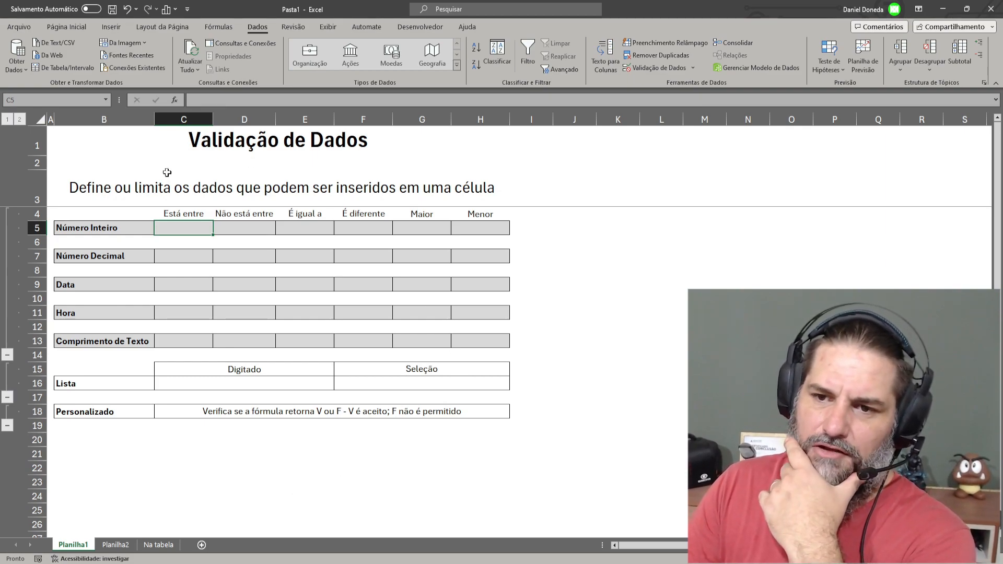
- Examine the table's data type rows, from Número Inteiro to Comprimento de Texto, and their comparison columns
left_click(99, 228)
left_click(121, 259)
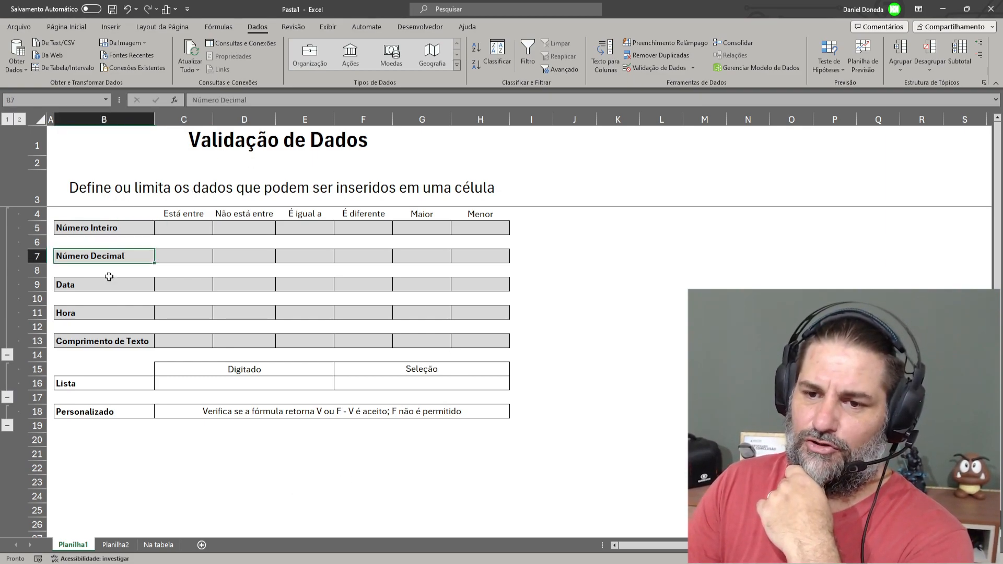
left_click(103, 287)
left_click(98, 313)
left_click(101, 342)
left_click_drag(116, 231, 180, 222)
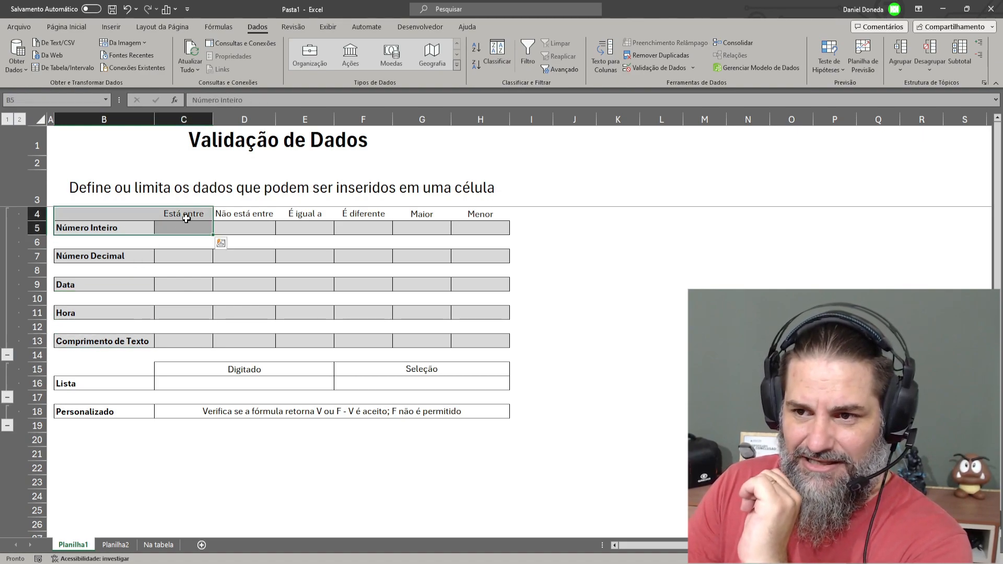
left_click(189, 224)
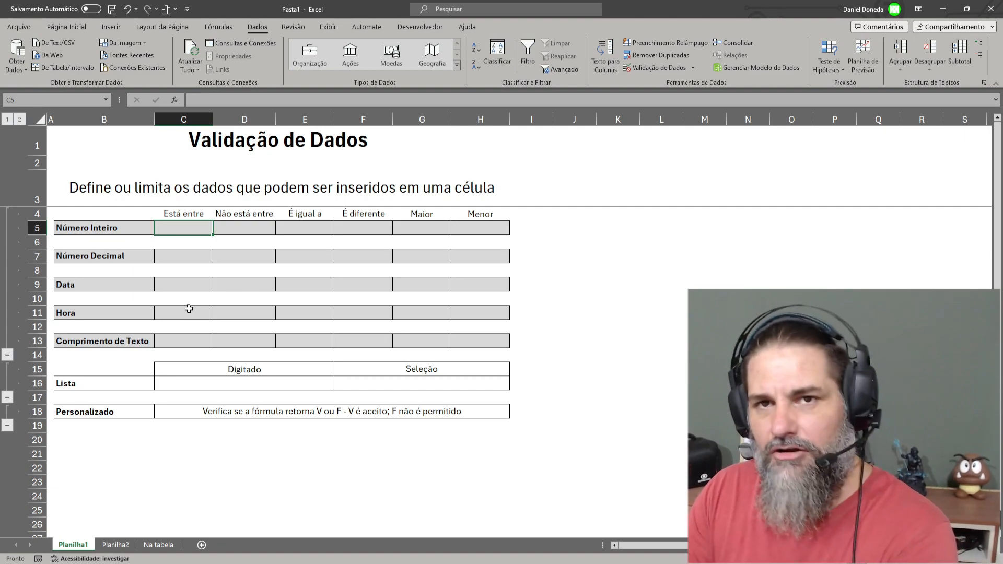
- Collapse rows 4 to 13 and examine the Lista row with its Digitado and Seleção variants
left_click(6, 356)
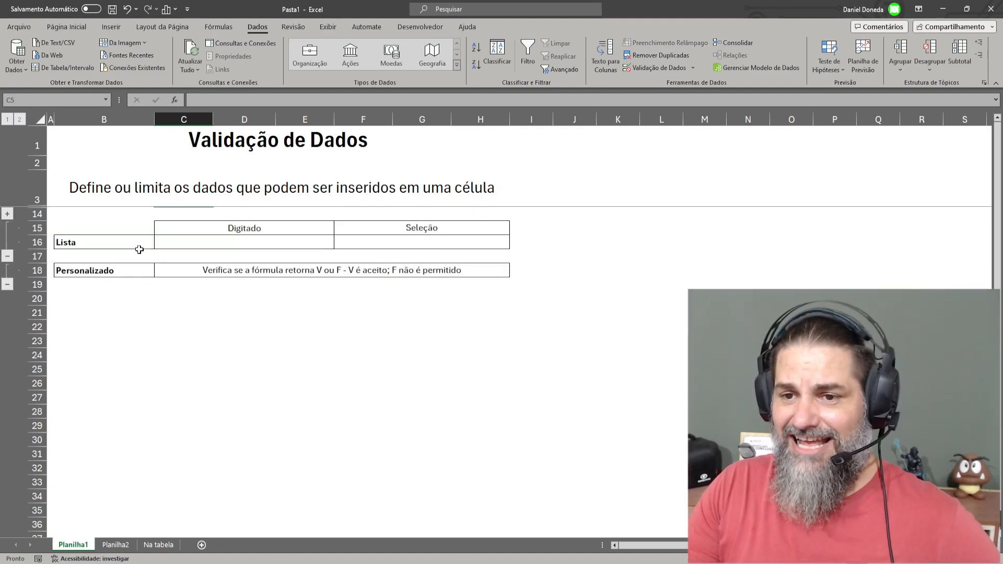
left_click(80, 234)
left_click(82, 246)
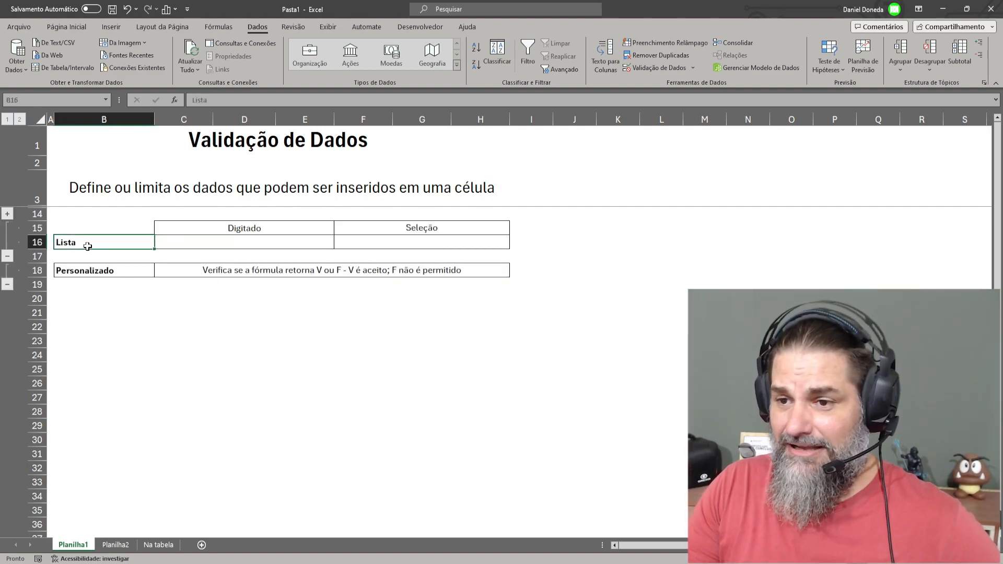
left_click(269, 232)
mouse_move(240, 227)
left_mouse_down()
mouse_move(233, 253)
mouse_move(235, 243)
left_mouse_up()
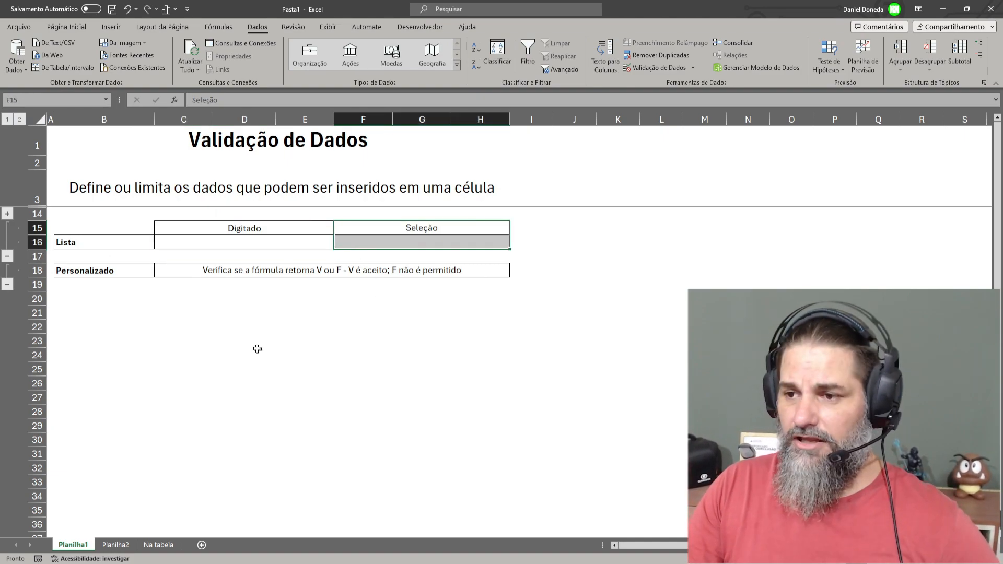
left_click(504, 211)
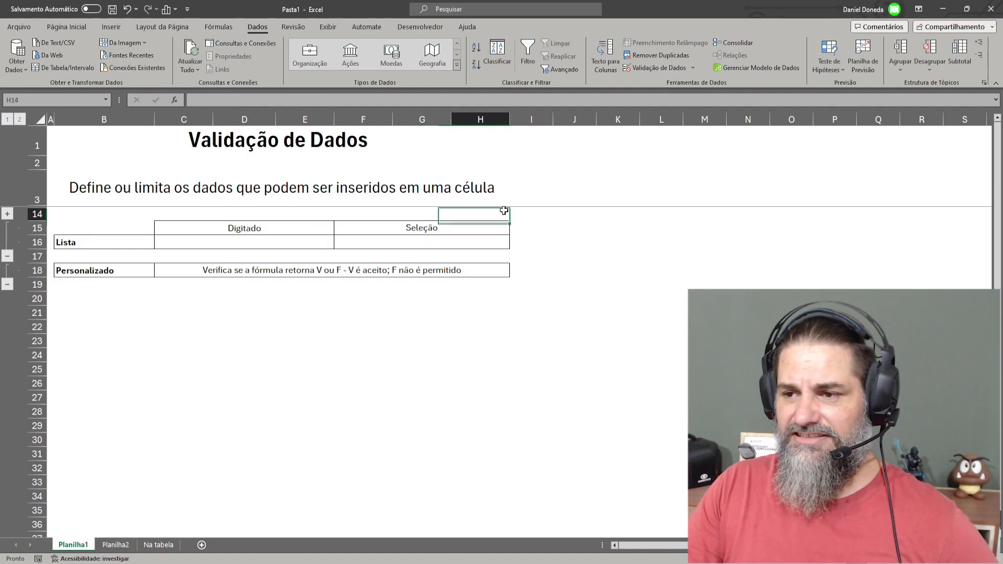
left_click_drag(426, 230, 425, 241)
- Examine the Personalizado row and its description of the formula-based rule
left_click(112, 294)
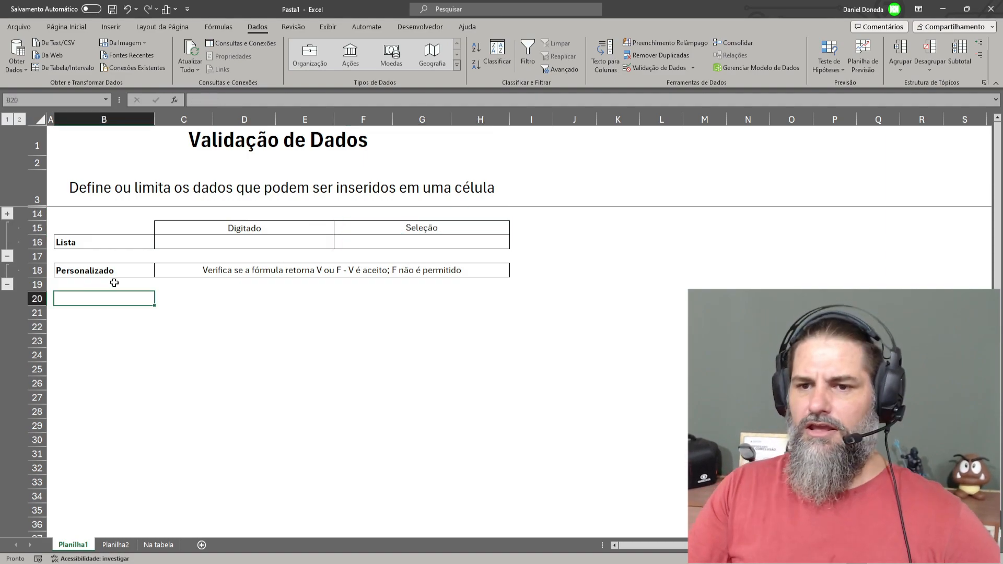
left_click(115, 274)
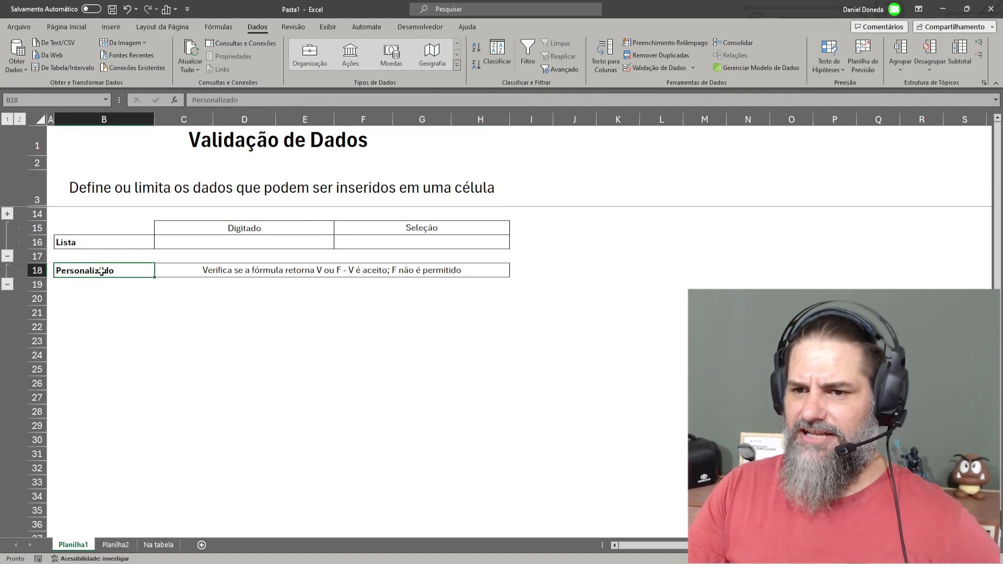
left_click(222, 299)
left_click(217, 271)
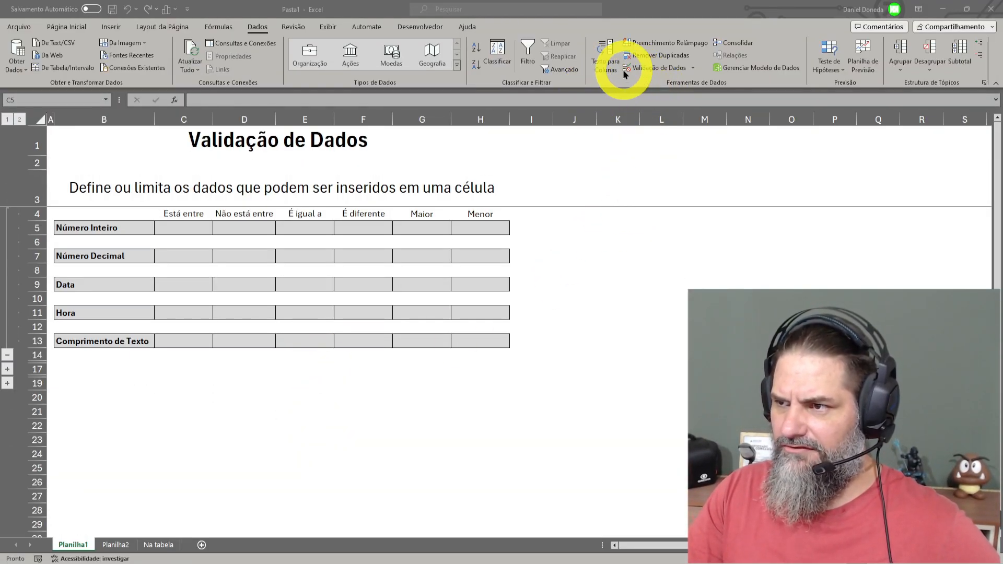
left_click(691, 70)
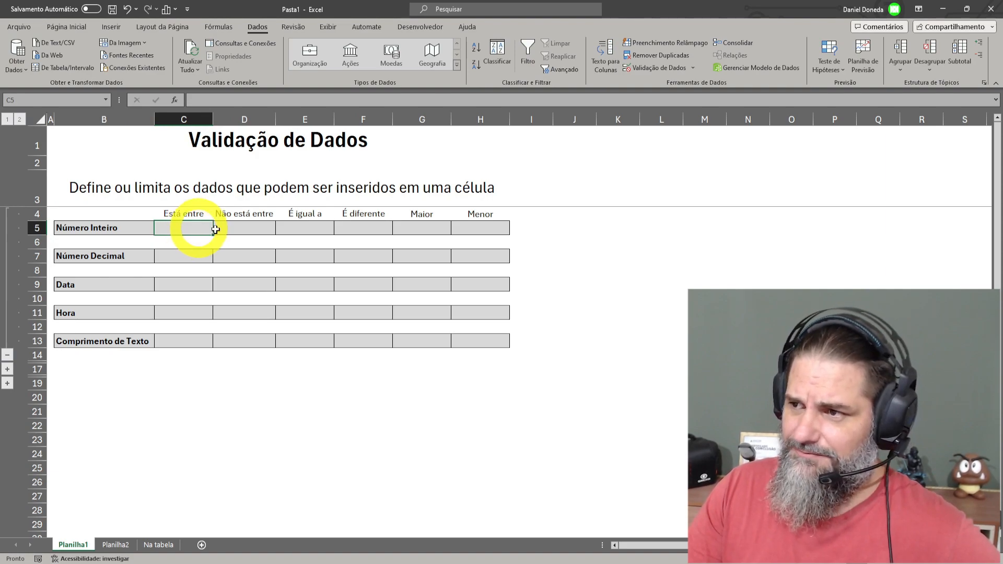
left_click(250, 35)
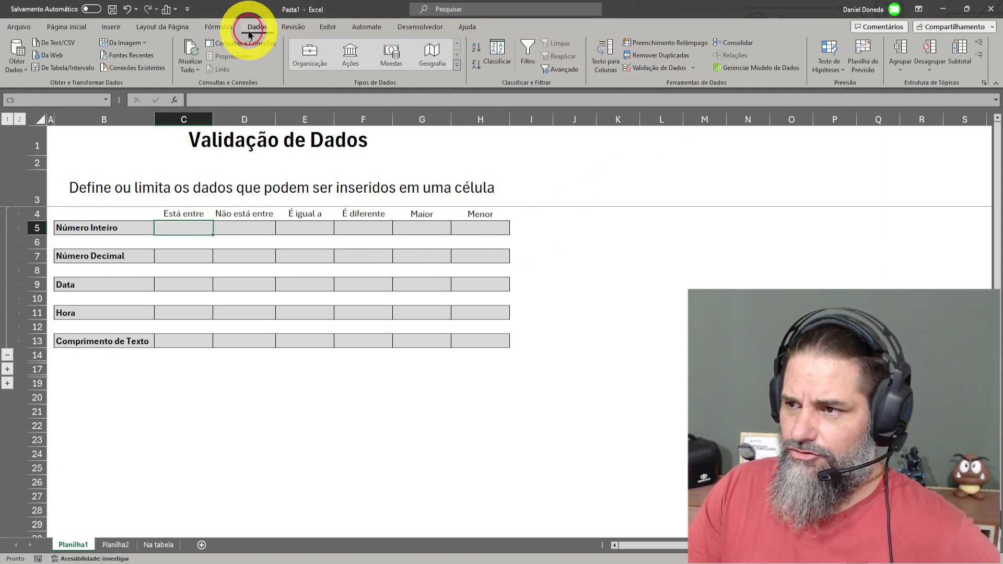
left_click(693, 69)
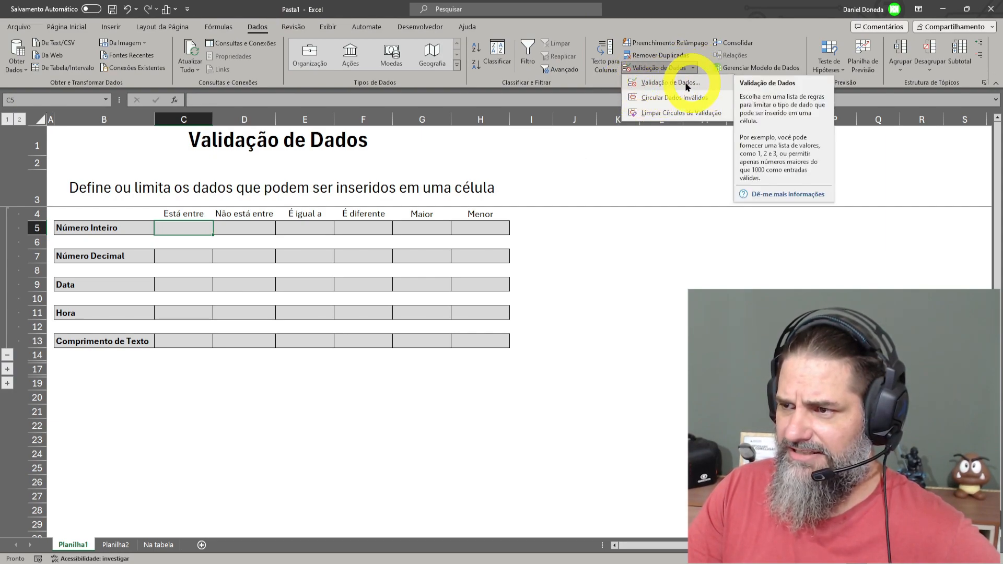
left_click(668, 72)
left_click_drag(303, 135, 260, 94)
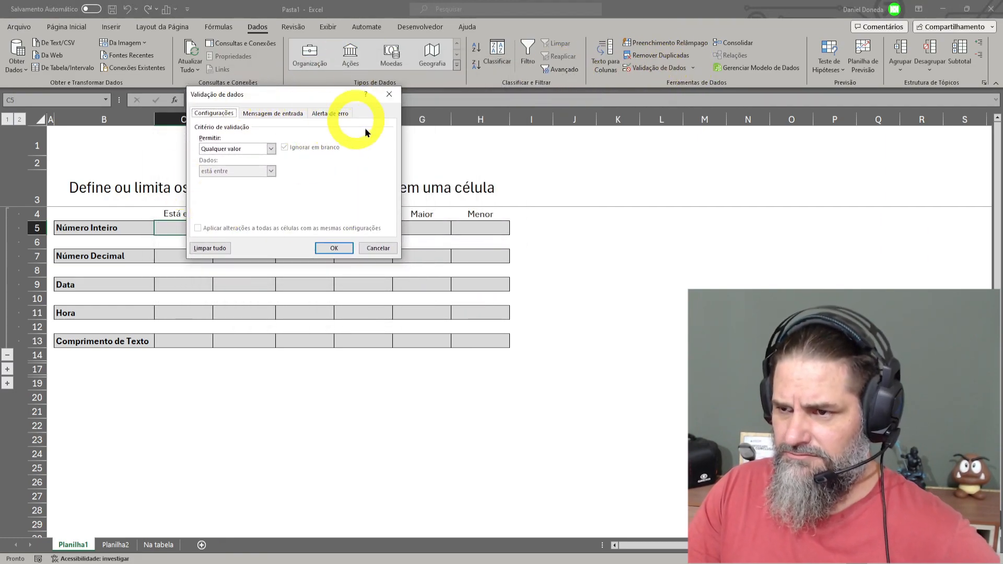
left_click(382, 249)
- Start a data validation rule for cell C5 that allows Número inteiro with the condition "está entre"
left_click(694, 68)
left_click(649, 80)
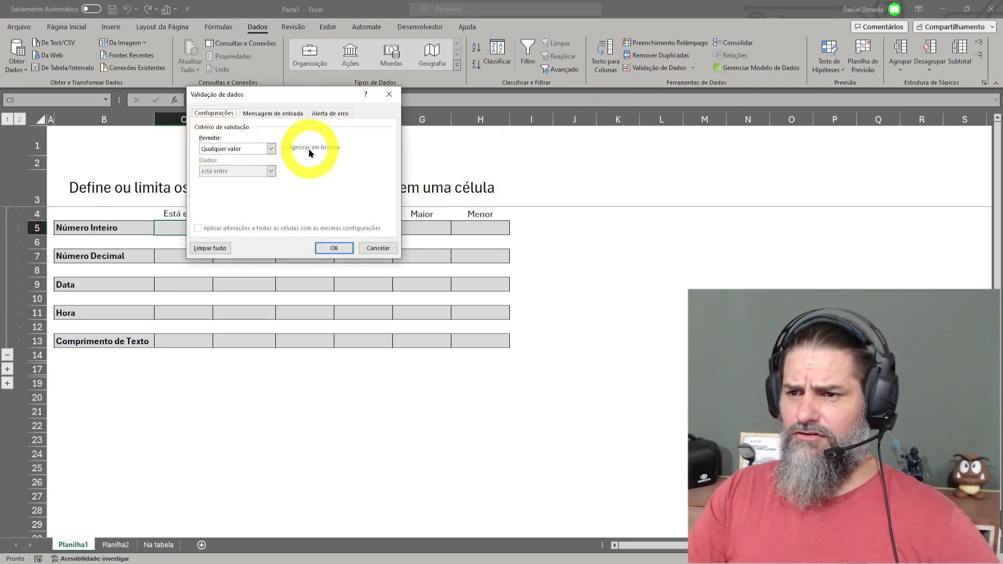
left_click(271, 150)
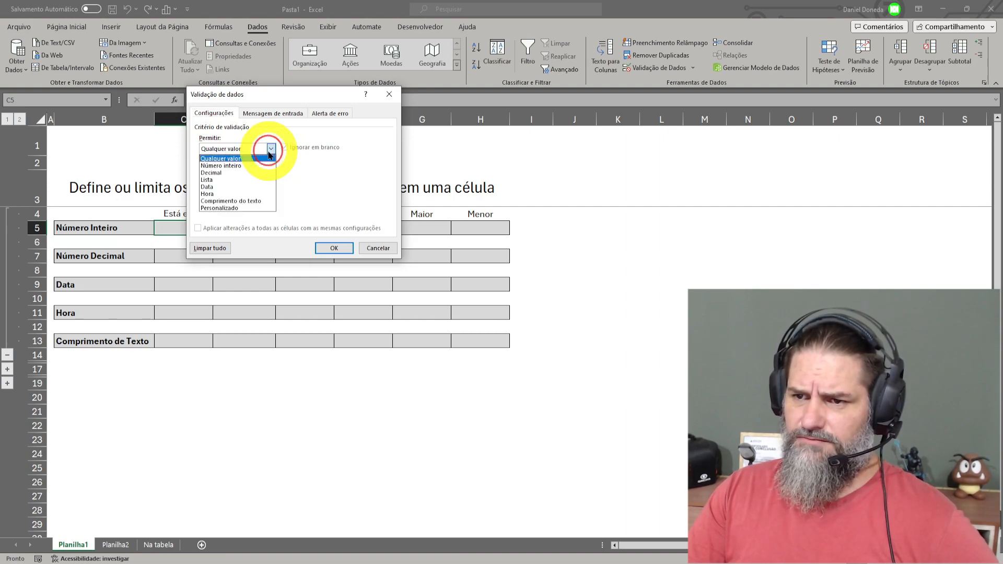
left_click(228, 167)
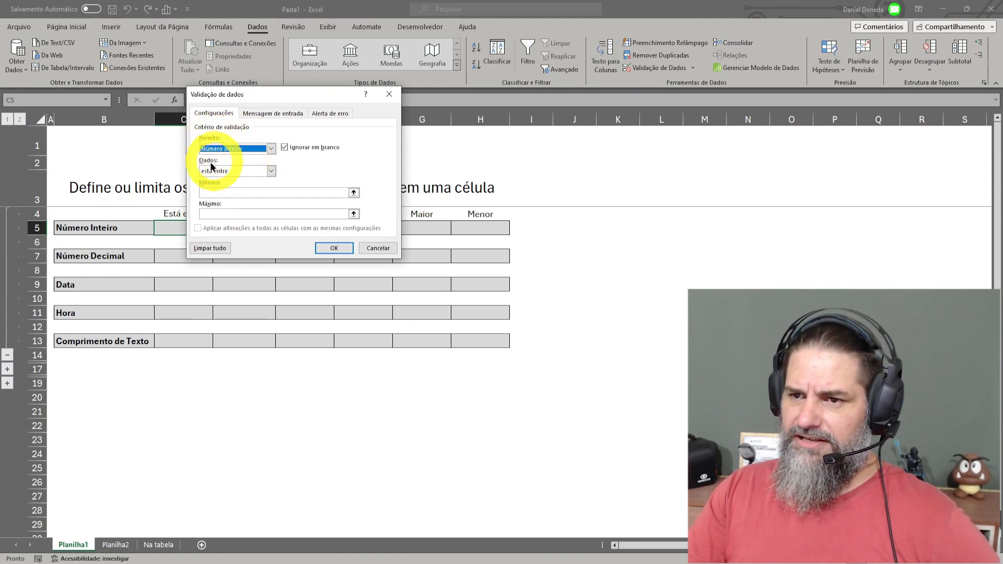
left_click(272, 171)
left_click(272, 171)
left_click(272, 171)
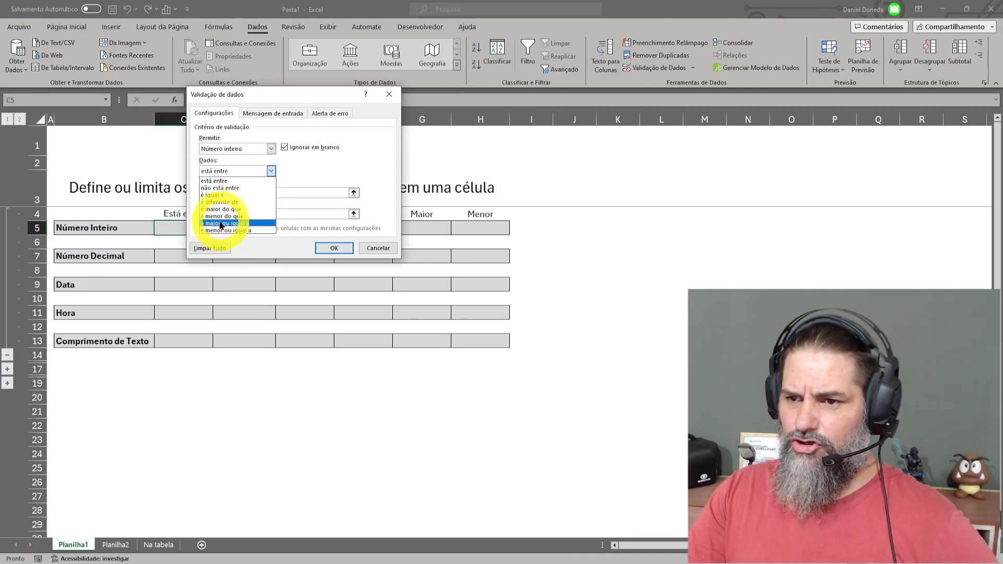
left_click(237, 181)
- Set the C5 rule's minimum to 1 and maximum to 10, and apply it
left_click_drag(299, 100, 340, 137)
left_click(271, 230)
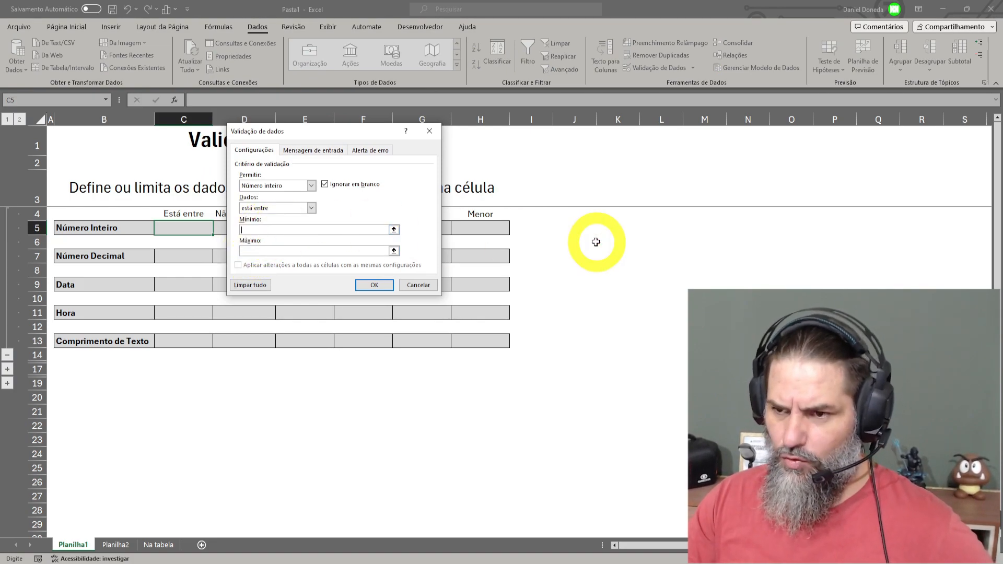
type("1")
left_click(264, 251)
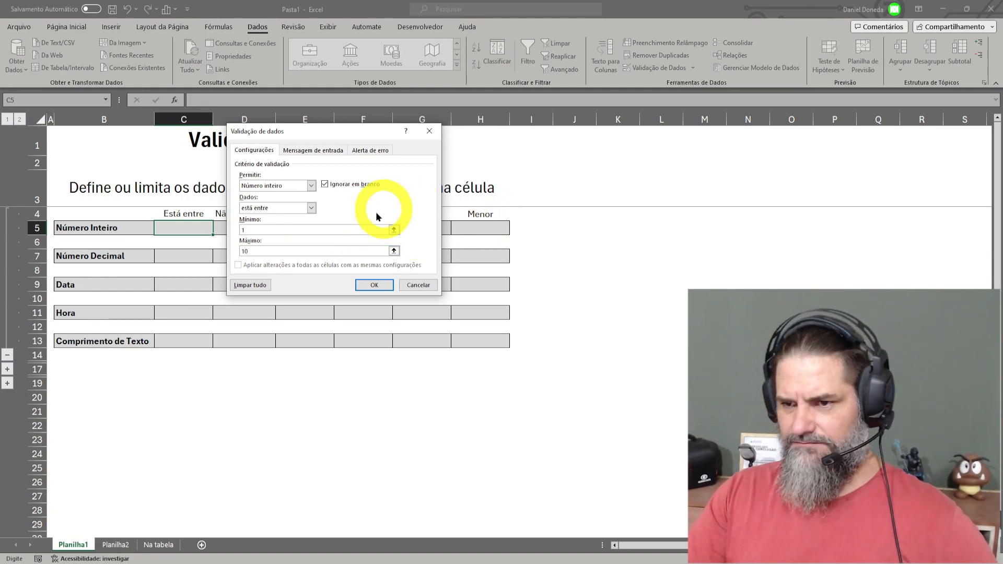
left_click(368, 285)
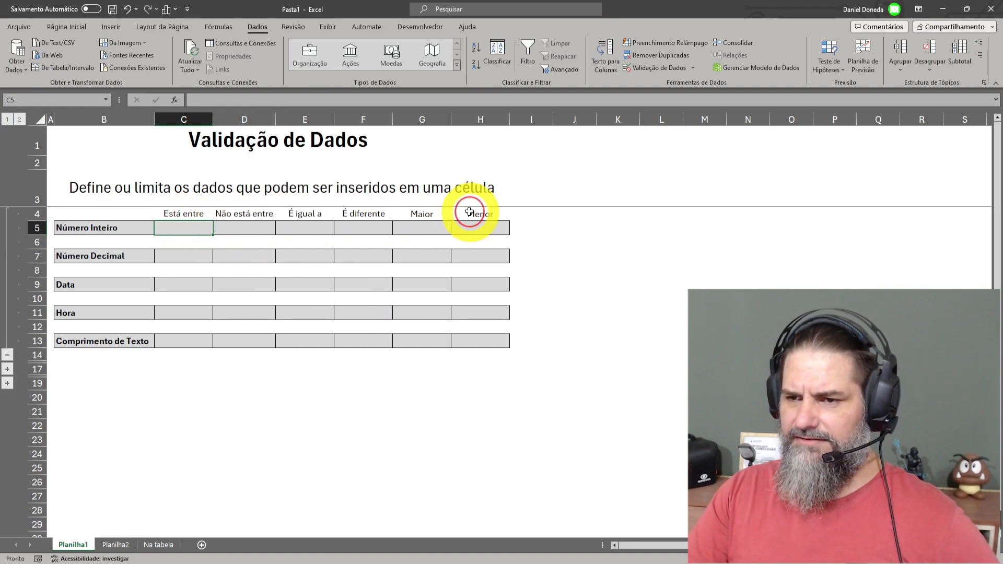
- Test the C5 validation by entering the values 1, 10 and 2 one after another
type("1")
key("Return")
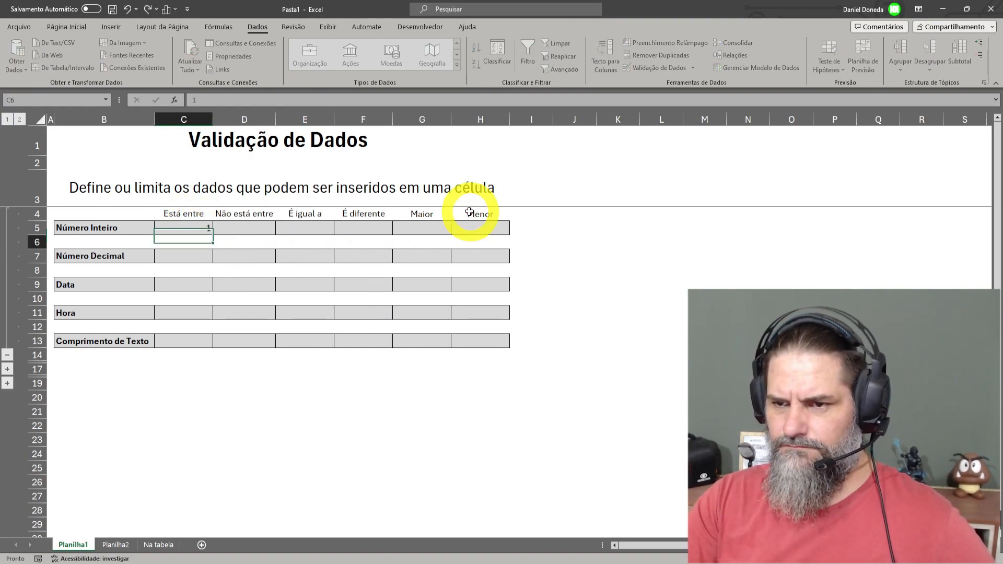
key("Up")
type("10")
key("Return")
key("Up")
key("Return")
key("Up")
type("2")
key("Return")
- Enter 8 in cell C5, under "Está entre" in the Número Inteiro row
key("Up")
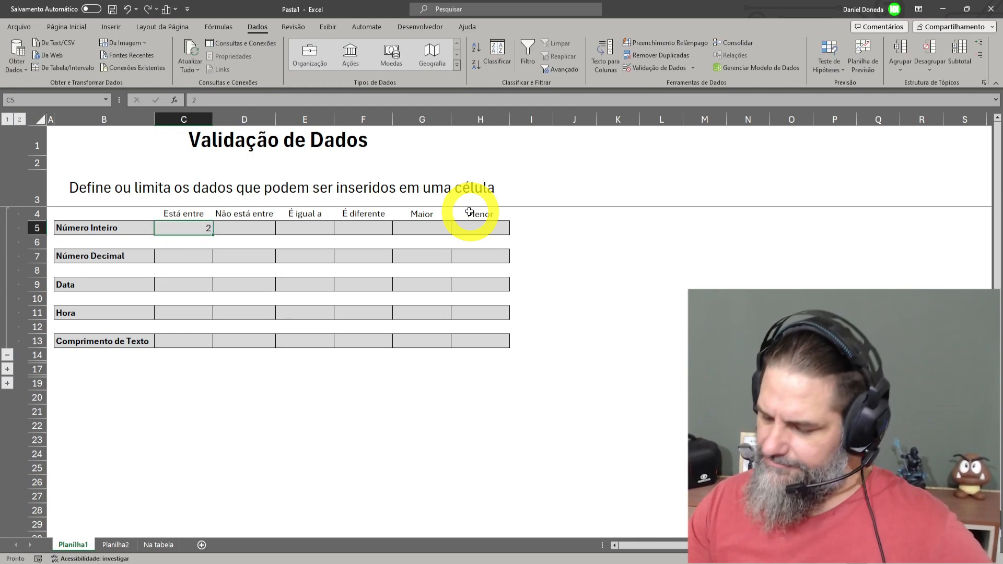
type("8")
key("Return")
- Try to enter the decimal value 8,5 in cell C5, then discard the entry
key("Up")
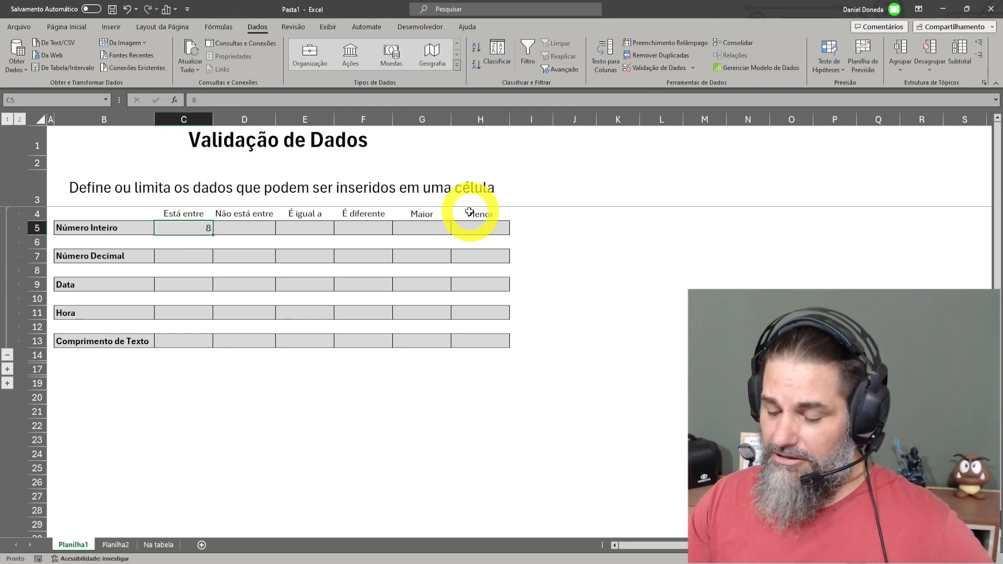
type("8,")
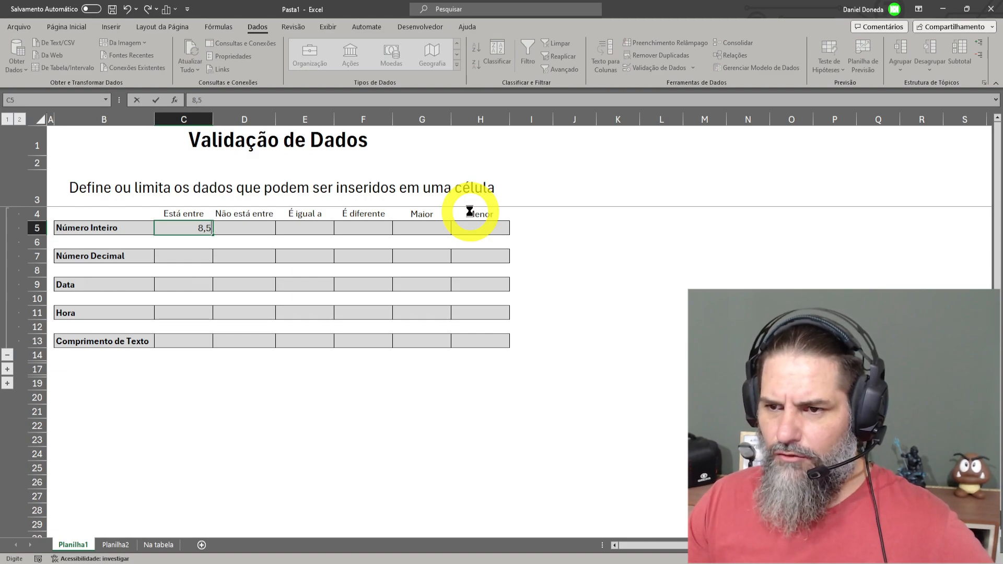
type("5")
key("Return")
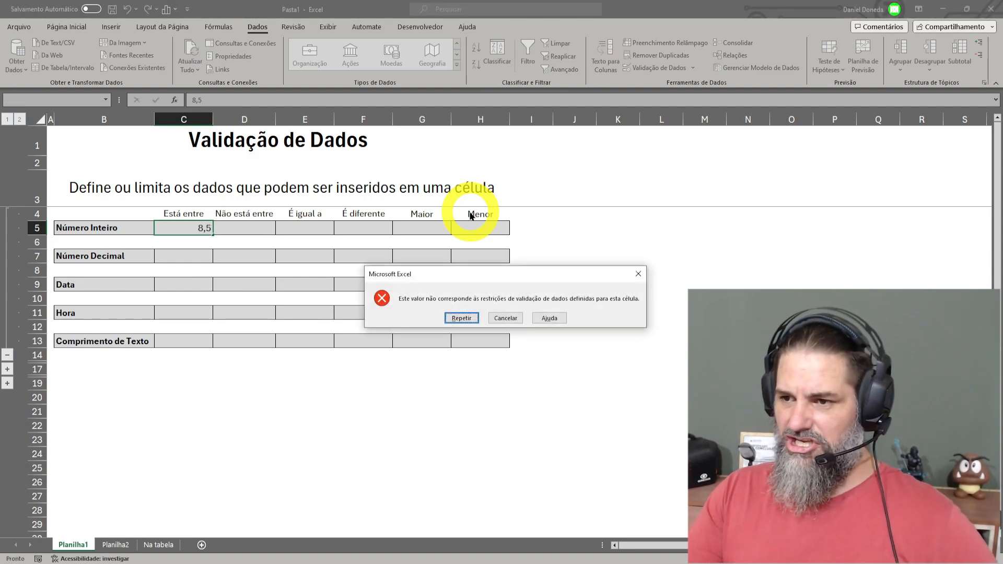
key("Escape")
- Try the out-of-range values 11 and 0 in cell C5, and cancel the entry
type("11")
key("Return")
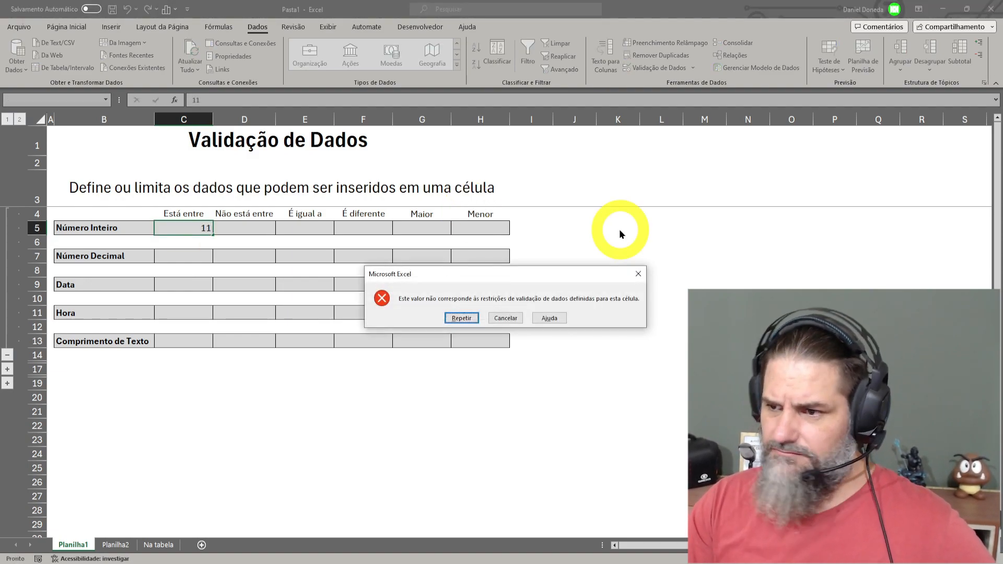
left_click(461, 317)
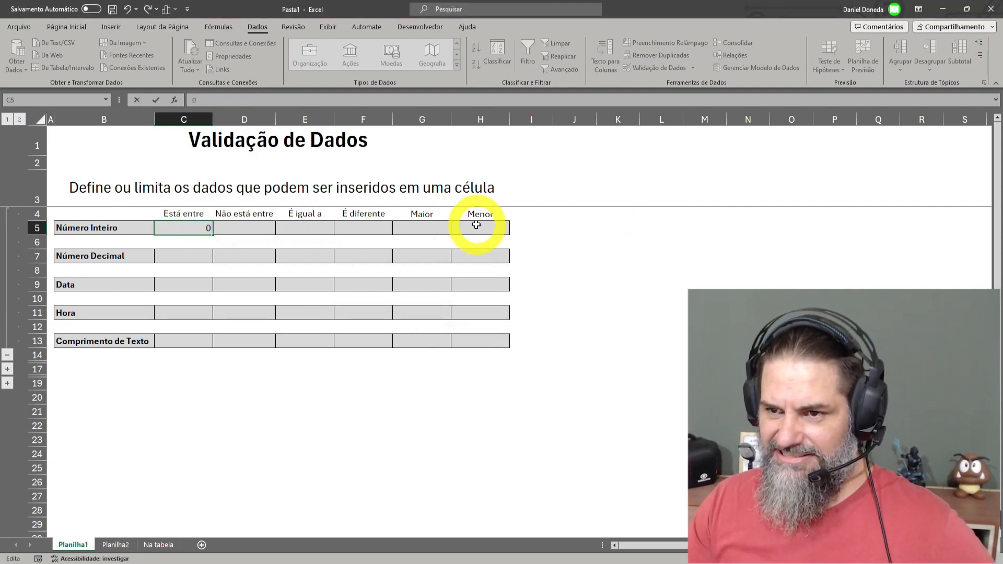
type("0")
key("Return")
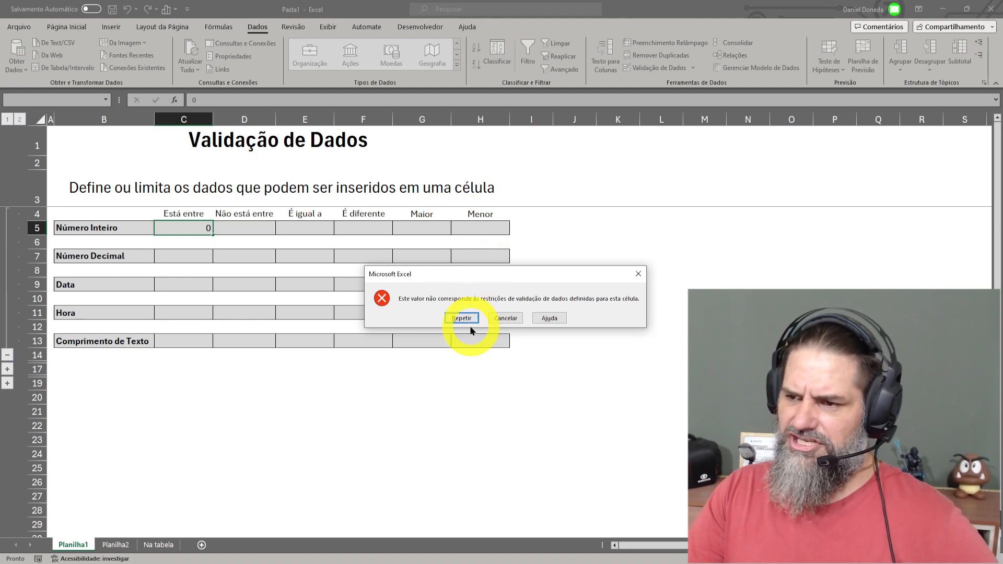
key("Escape")
- Apply a validation rule to cell D5 allowing Número inteiro with "não está entre", minimum 1 and maximum 10
left_click_drag(233, 226, 504, 233)
left_click(332, 246)
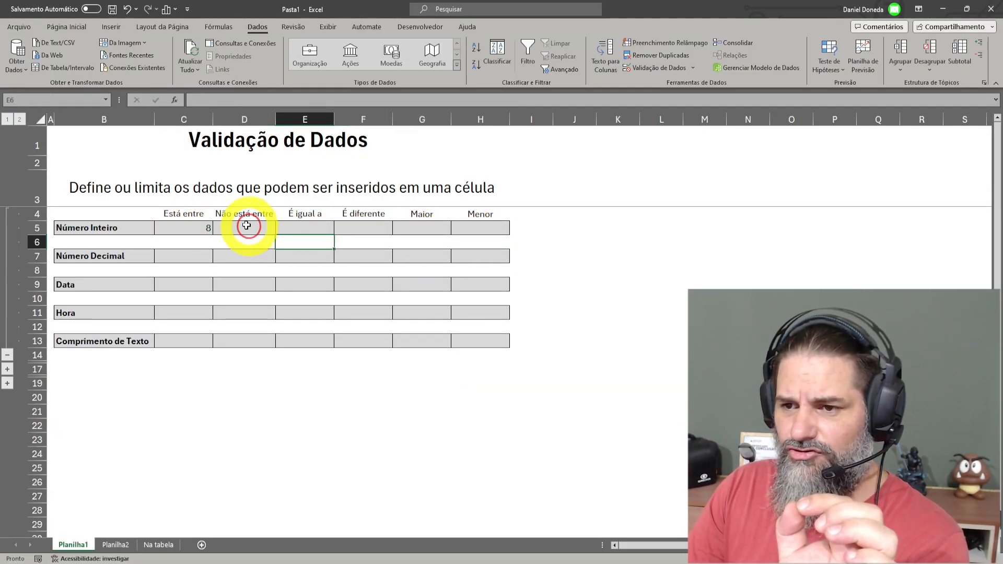
left_click(249, 226)
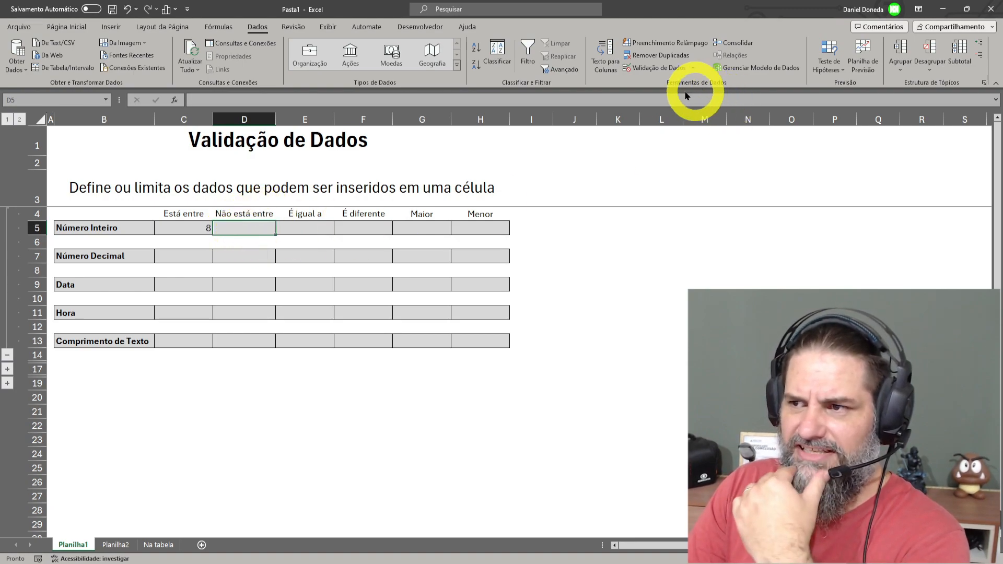
left_click(650, 70)
left_click(306, 186)
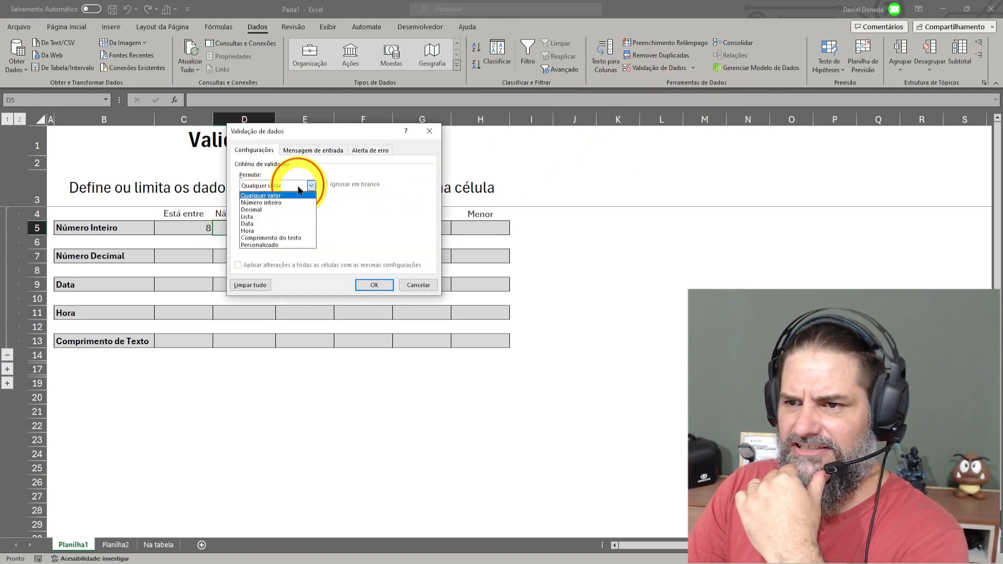
left_click(262, 200)
left_click(282, 208)
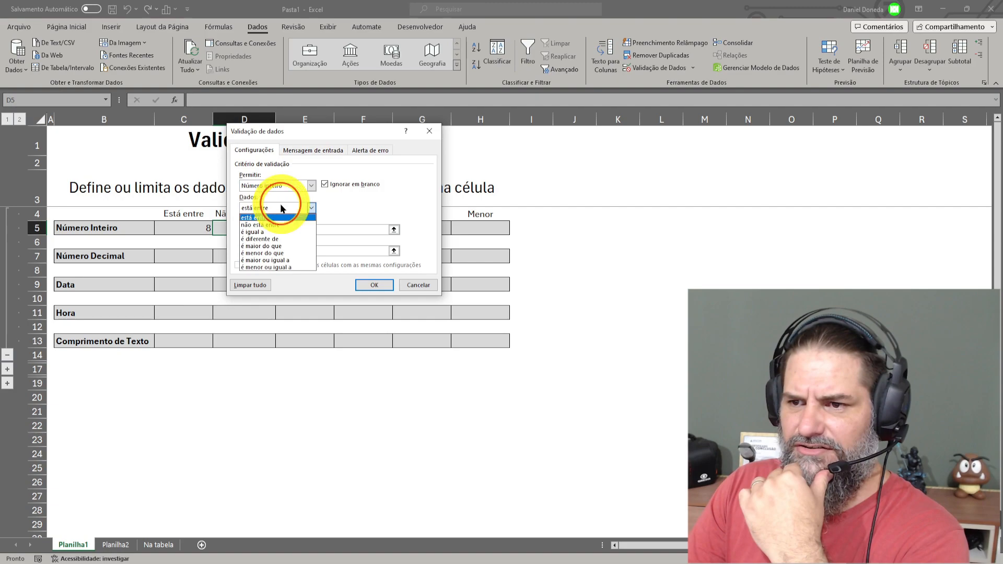
left_click(259, 225)
left_click(256, 230)
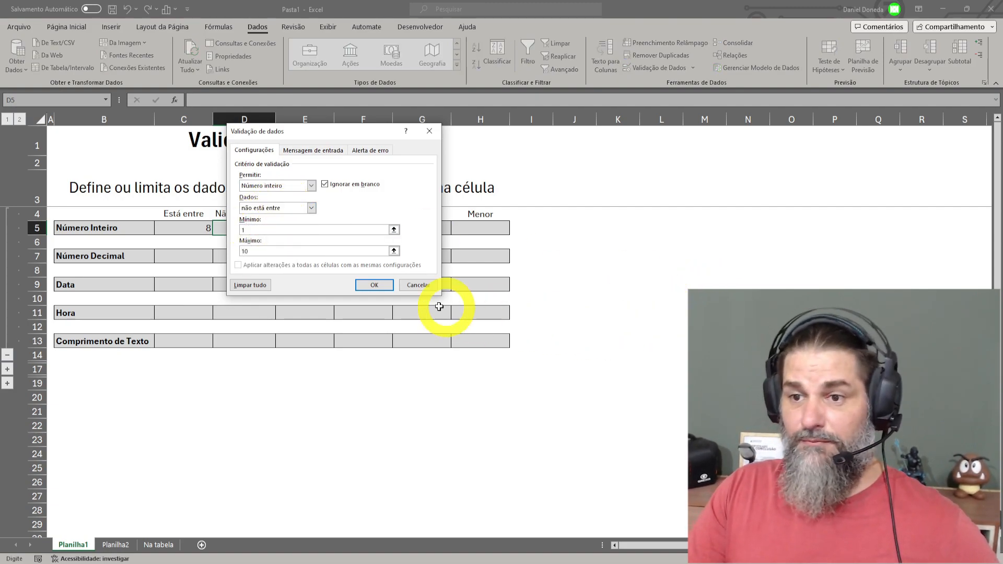
left_click(373, 284)
- Test the rule in cell D5 by trying 8, then replace the attempted value with 0
type("8")
key("Return")
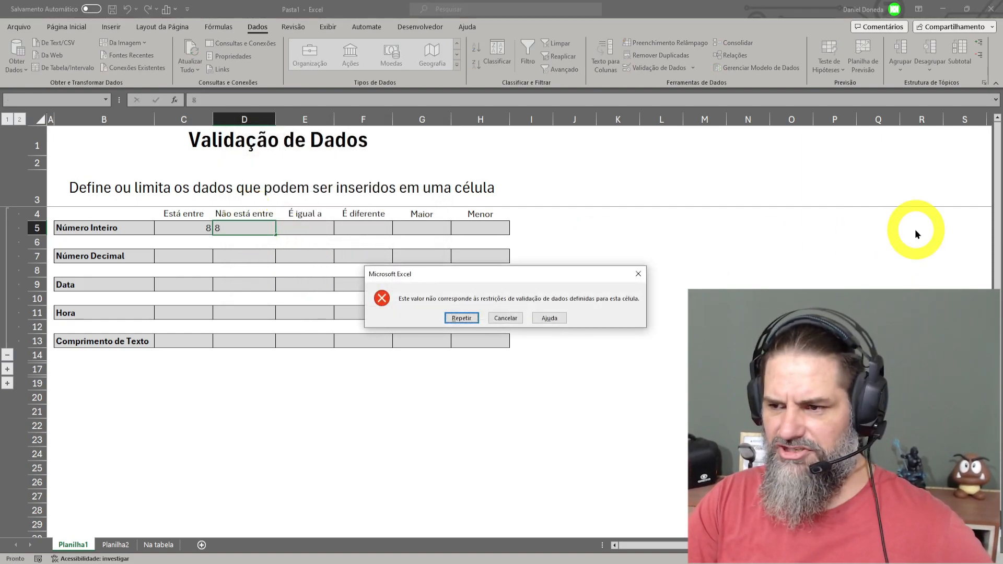
key("Return")
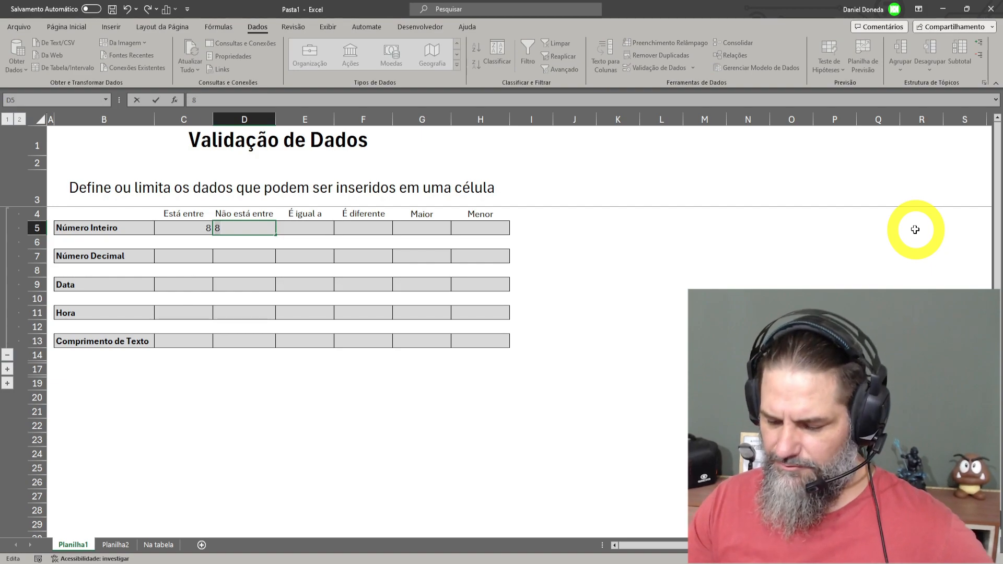
type("0")
key("Return")
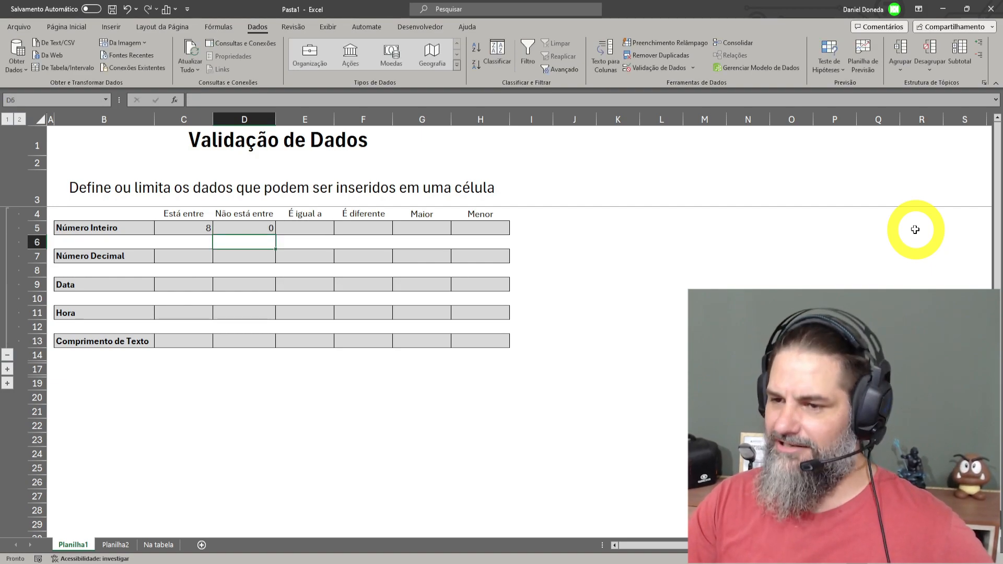
- Try the boundary value 10 in cell D5, under "Não está entre", then enter 11 instead
key("Up")
type("10")
key("Return")
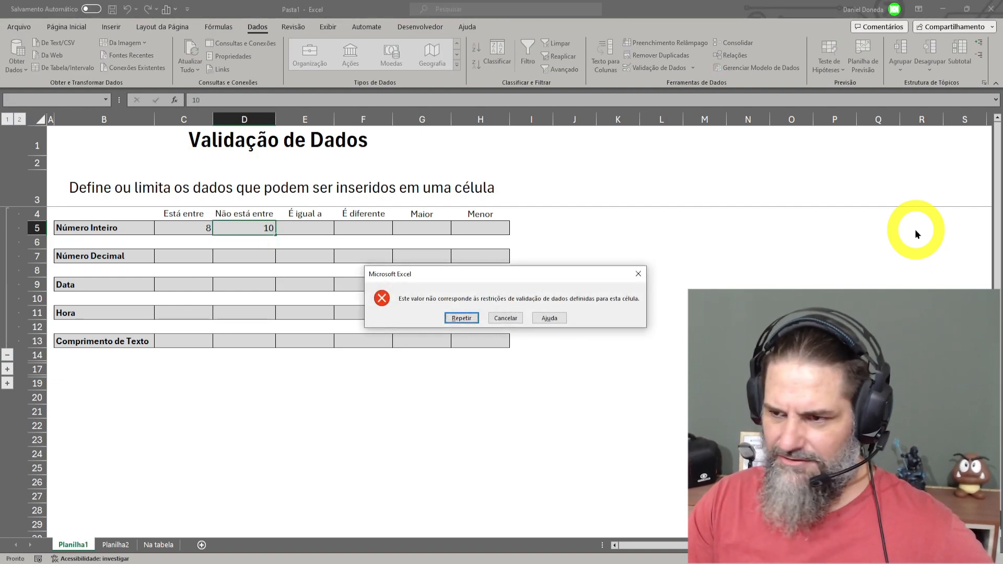
key("Return")
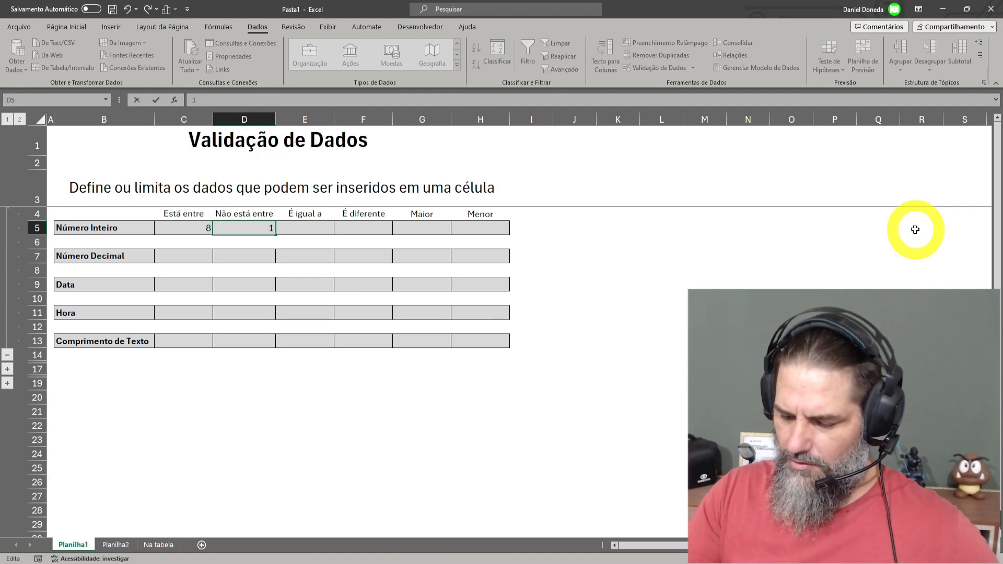
key("Return")
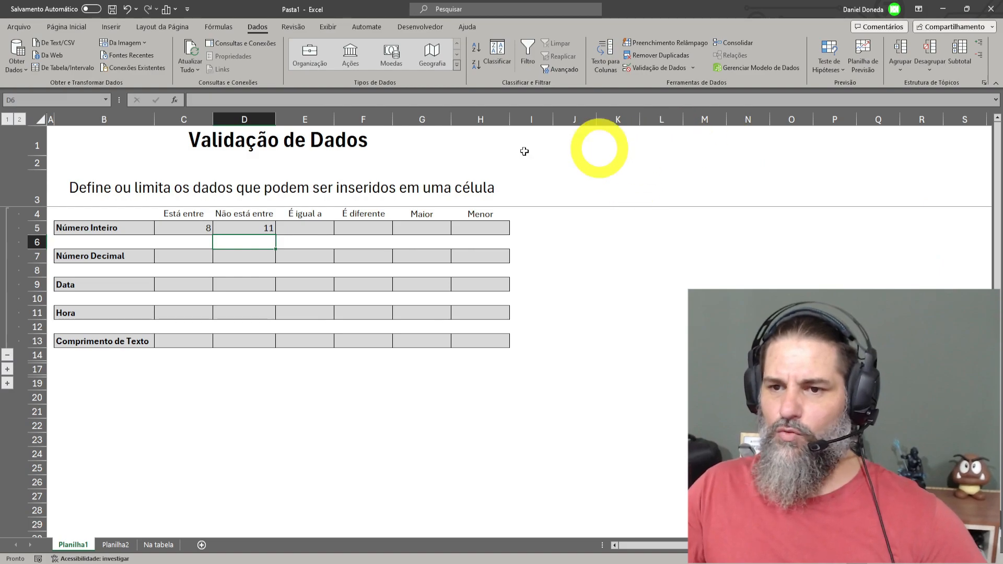
- Apply a validation rule to cell E5 allowing only Número inteiro with the comparison "é igual a"
left_click(308, 229)
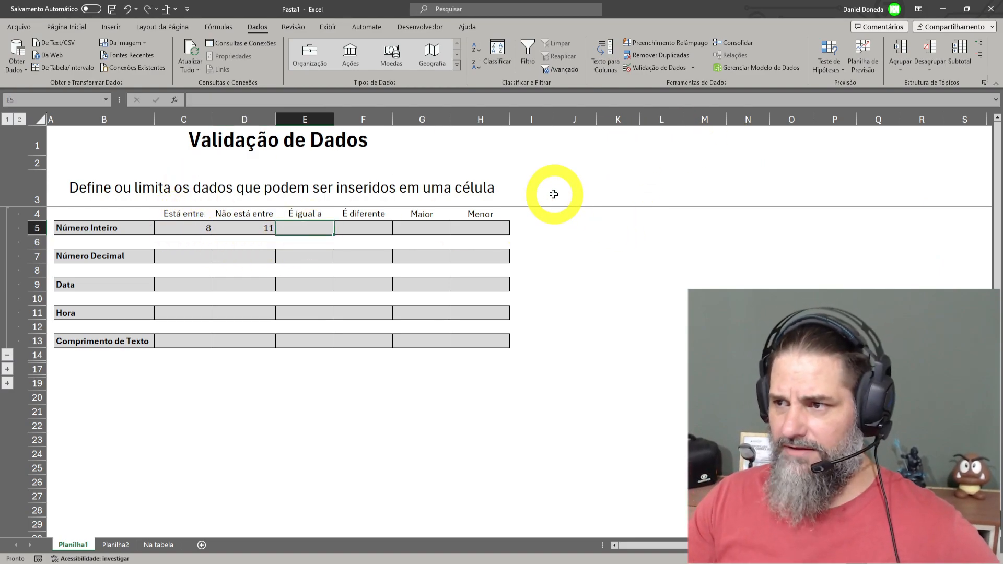
left_click(659, 68)
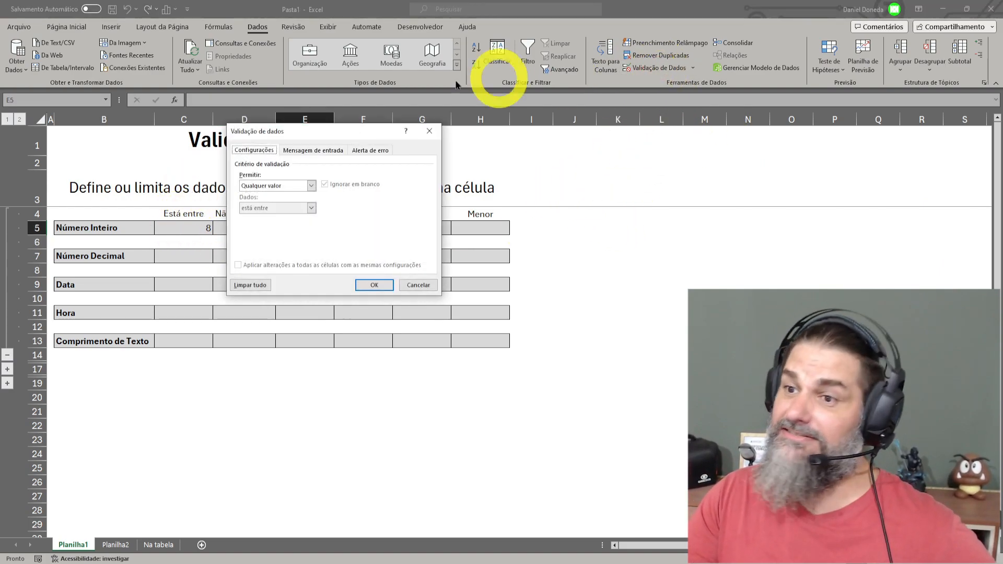
left_click(292, 185)
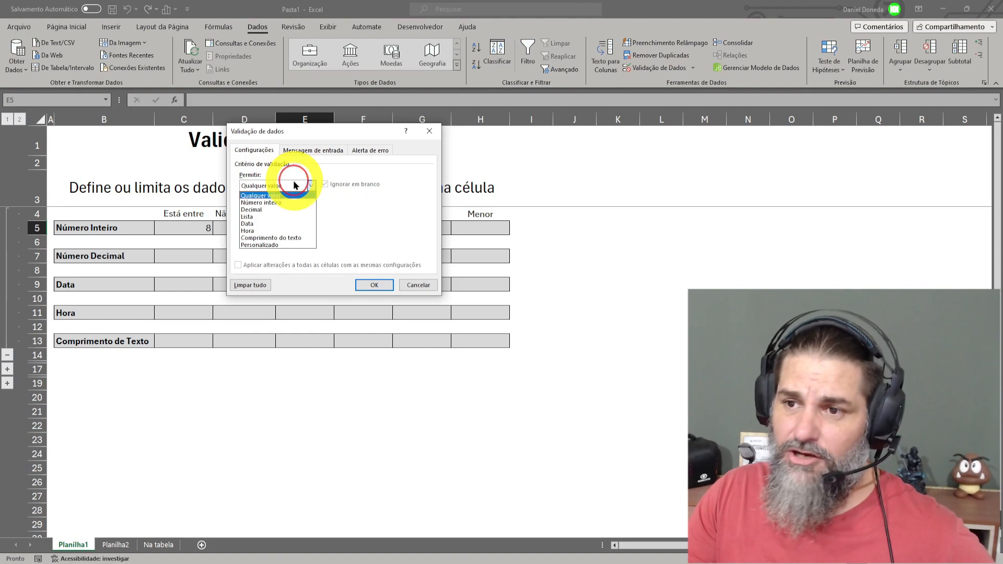
left_click(274, 204)
left_click(272, 208)
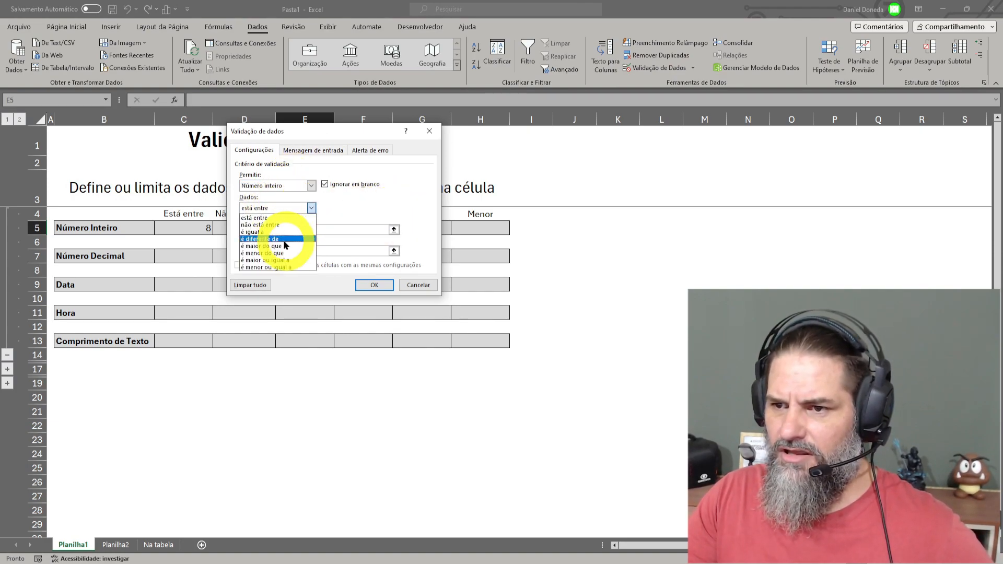
left_click(262, 231)
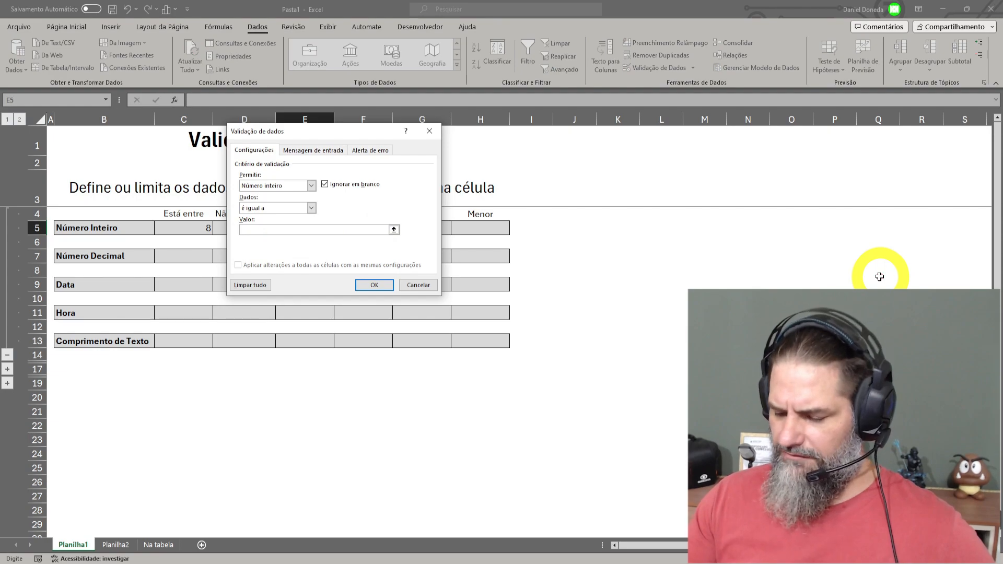
left_click(372, 286)
- Try 10, 11 and 12 in cell E5, under "É igual a", and finally enter 20
type("10")
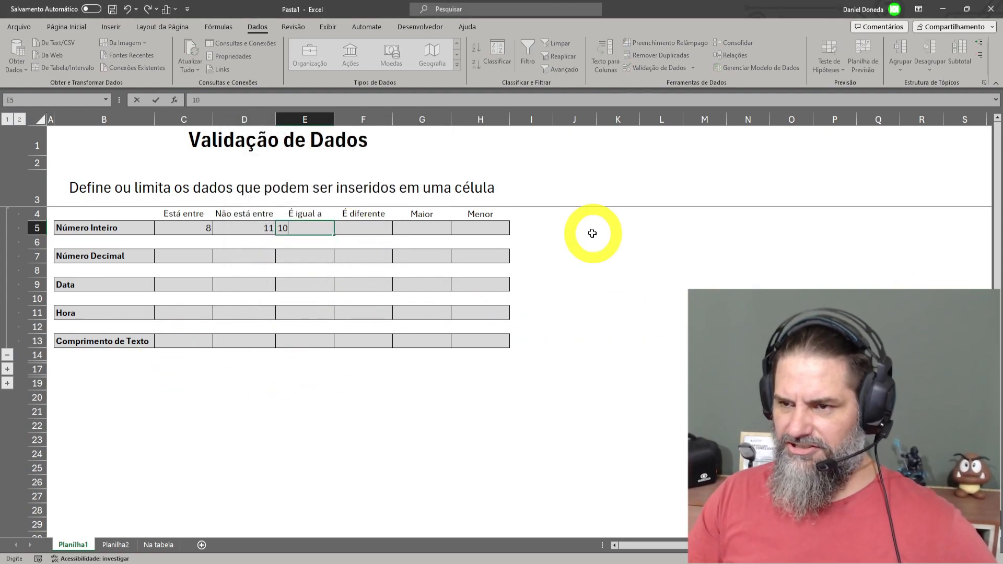
key("Return")
key("Return")
type("1")
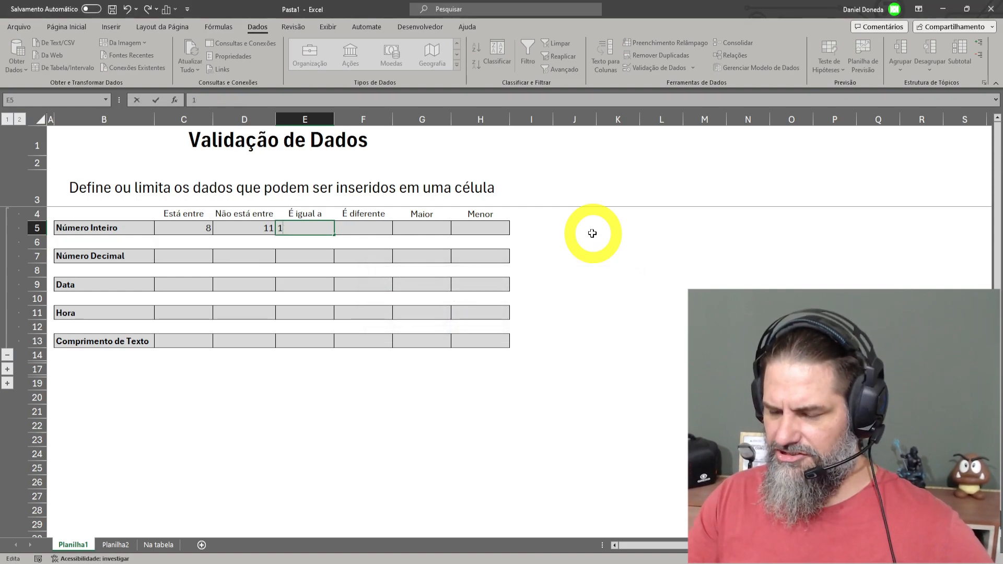
type("1")
key("Return")
key("Return")
type("12")
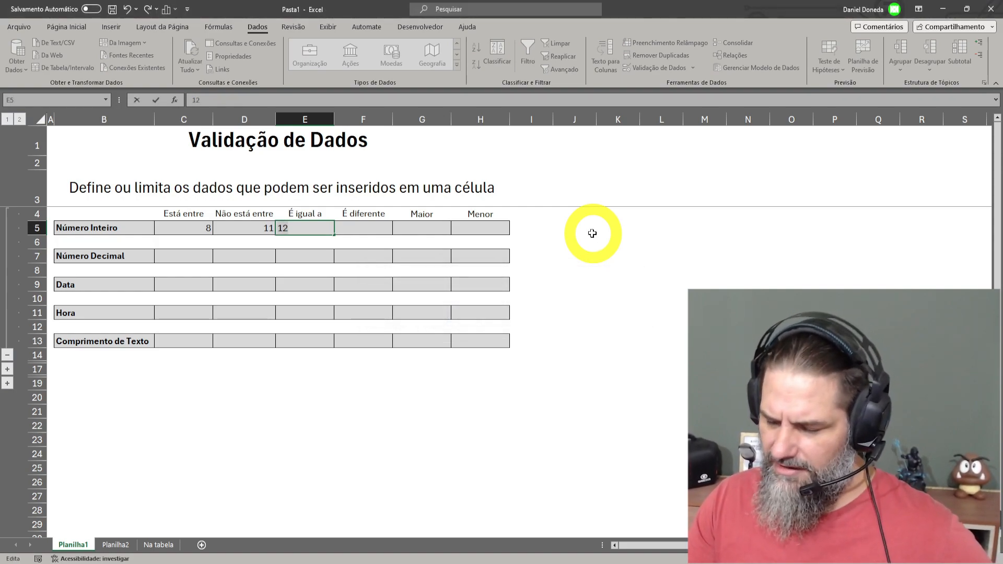
key("Return")
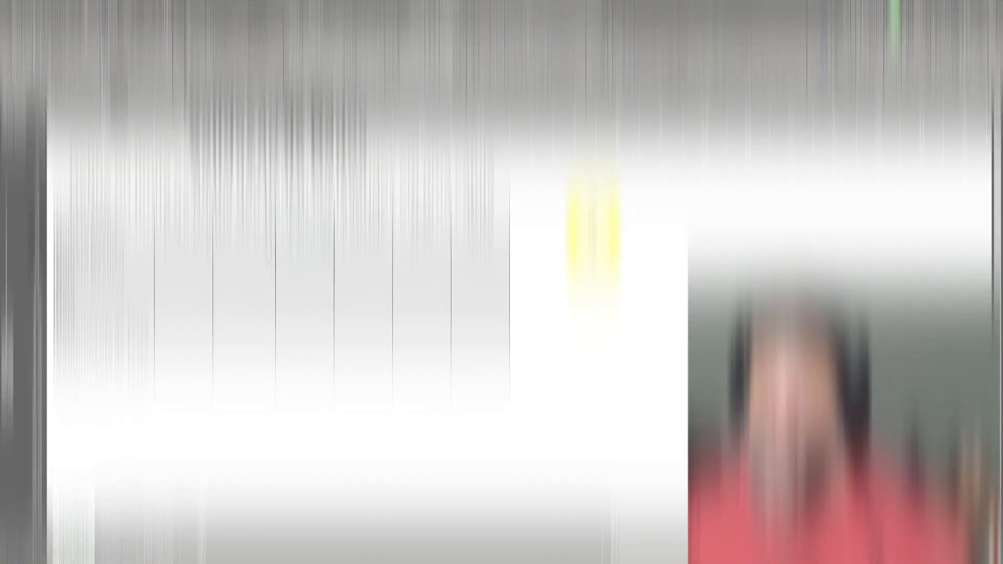
- Apply a validation rule to cell F5 allowing Número inteiro with "é diferente de" and the value 10
left_click(364, 228)
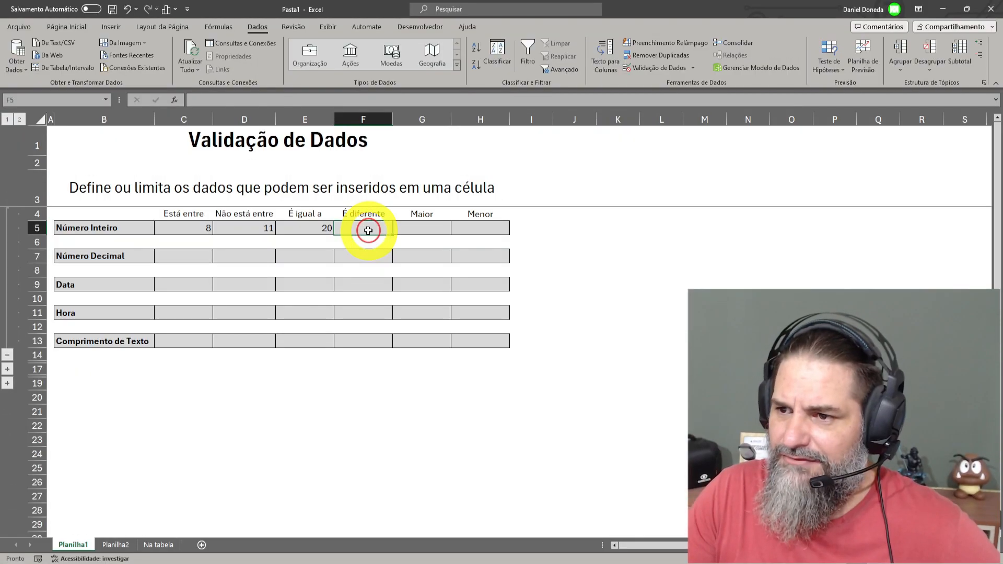
left_click(651, 75)
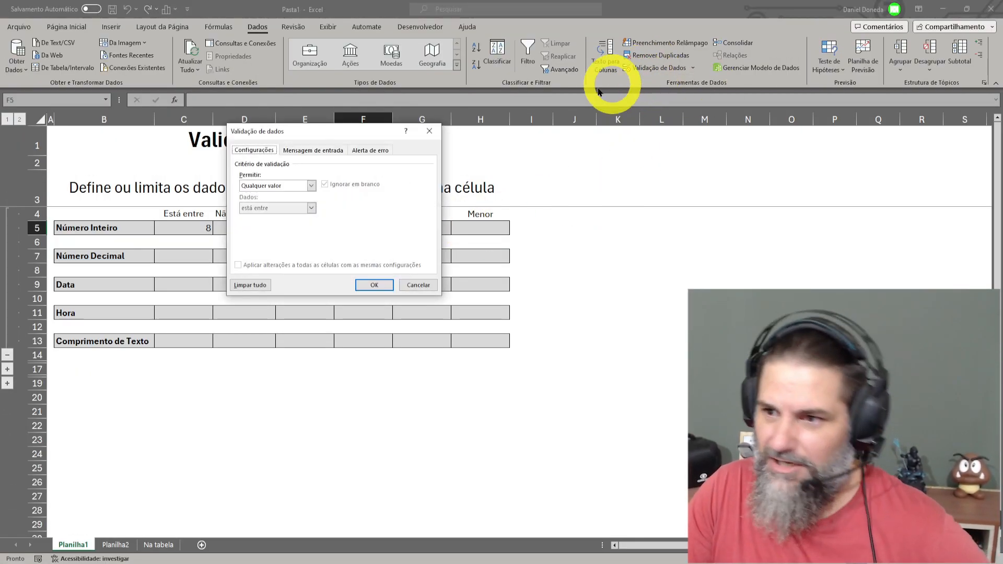
left_click(276, 184)
left_click(264, 203)
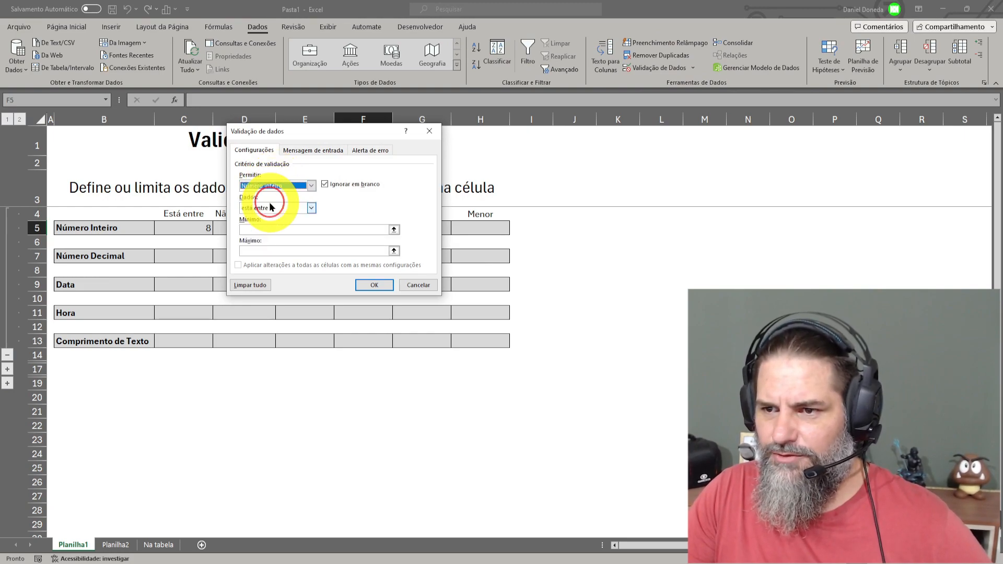
left_click(266, 208)
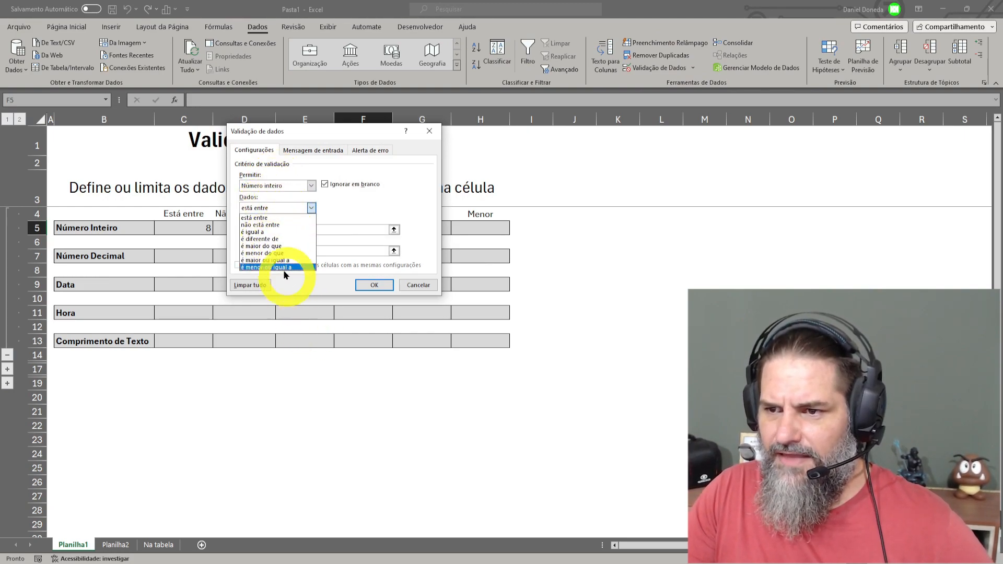
left_click(269, 240)
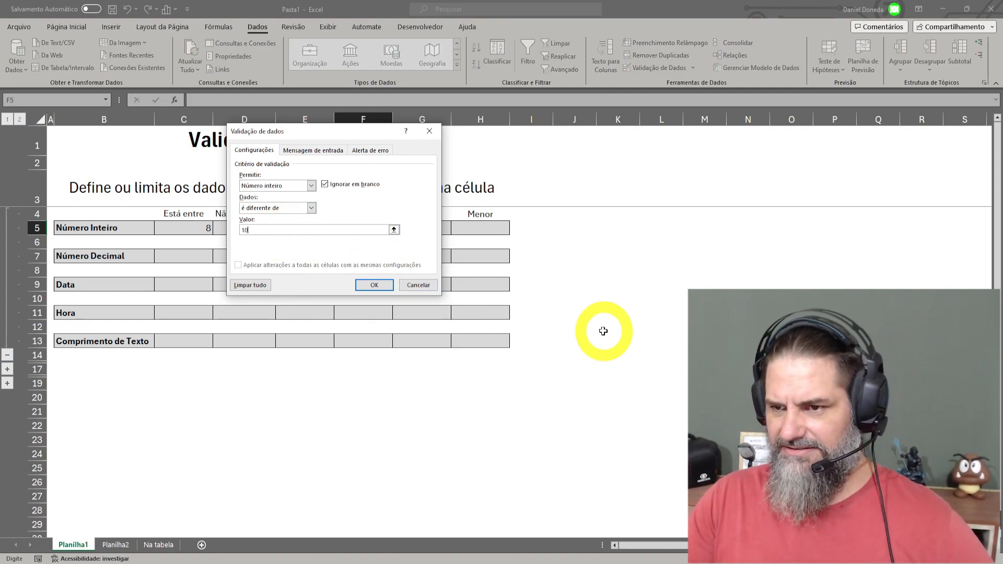
left_click(373, 285)
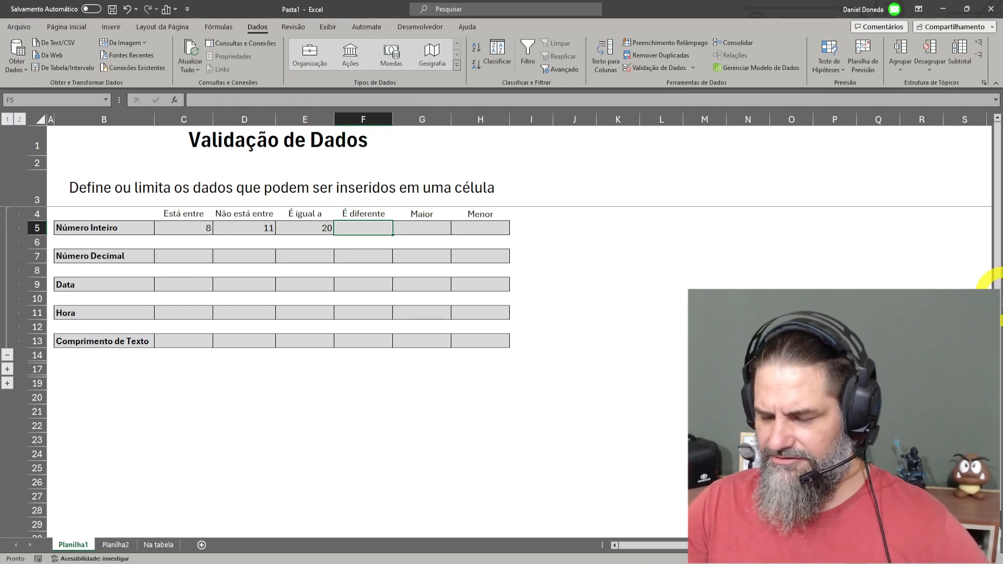
- Enter 11 in cell F5, under "É diferente" in the Número Inteiro row
type("1")
key("Return")
type("11")
key("Return")
- Try the excluded value 10 in cell F5, then cancel the entry
key("Up")
type("1")
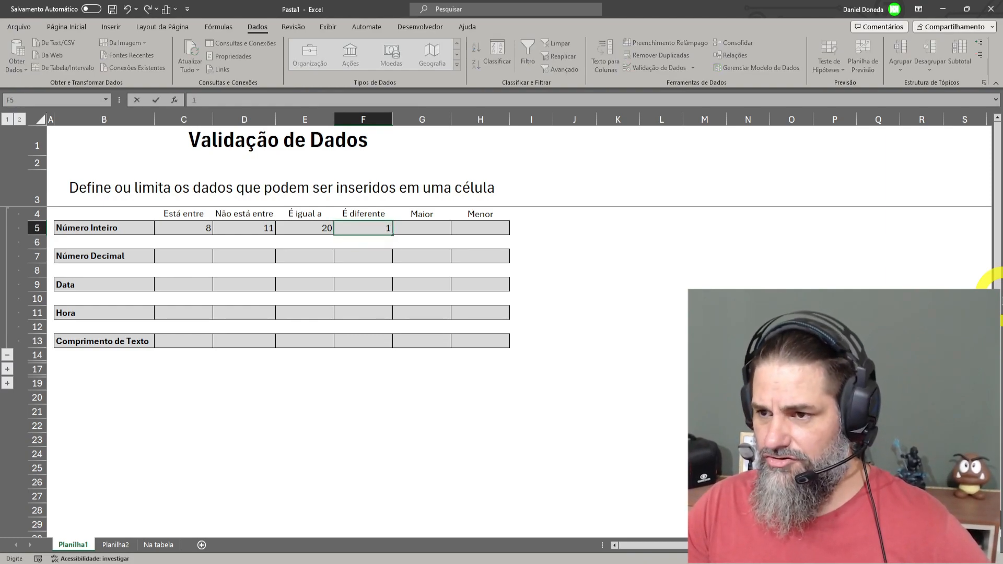
key("Return")
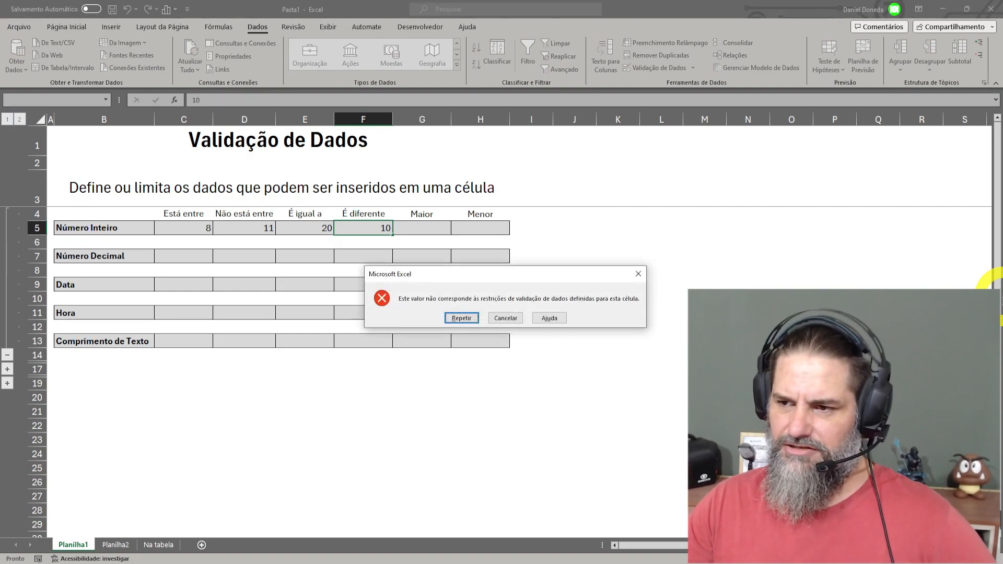
key("Escape")
- Apply a validation rule to cell G5 allowing Número inteiro with "é maior do que" and a minimum of 18
left_click(419, 227)
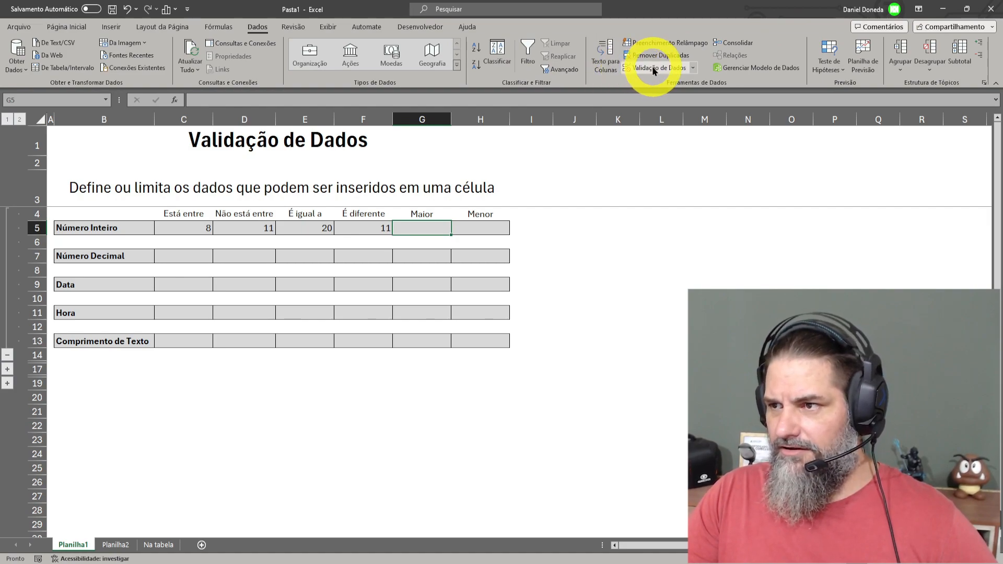
left_click(694, 71)
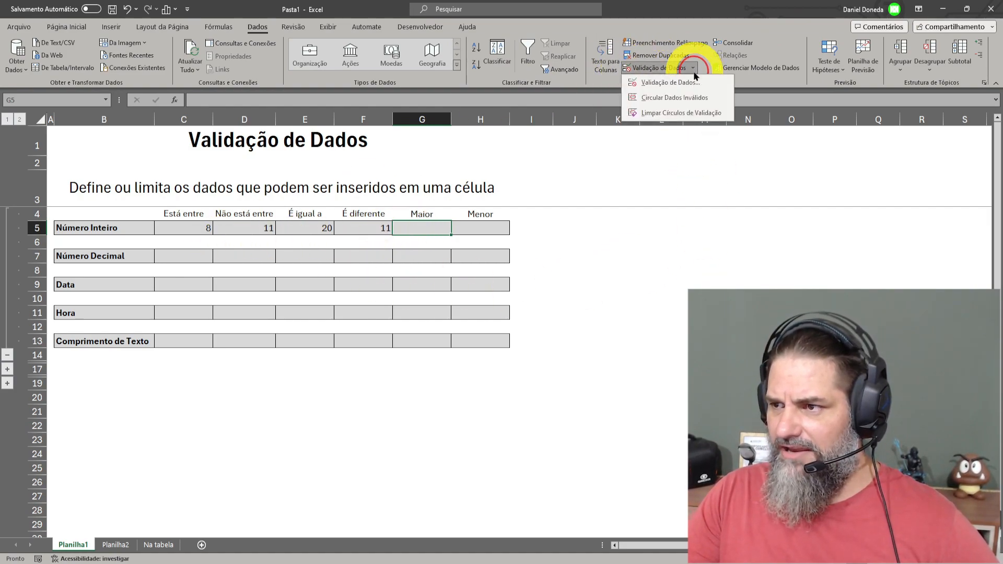
left_click(667, 85)
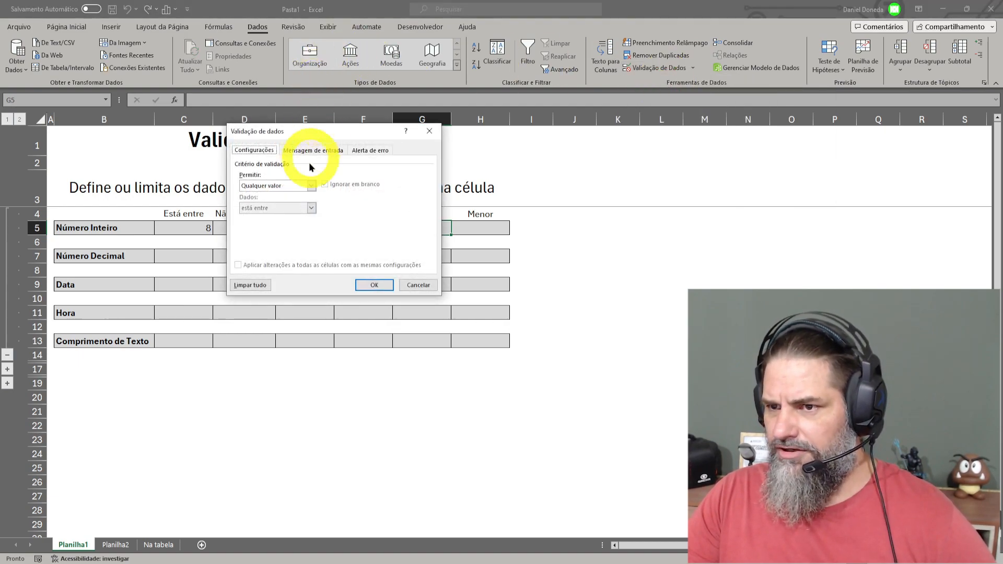
left_click(293, 182)
left_click(285, 195)
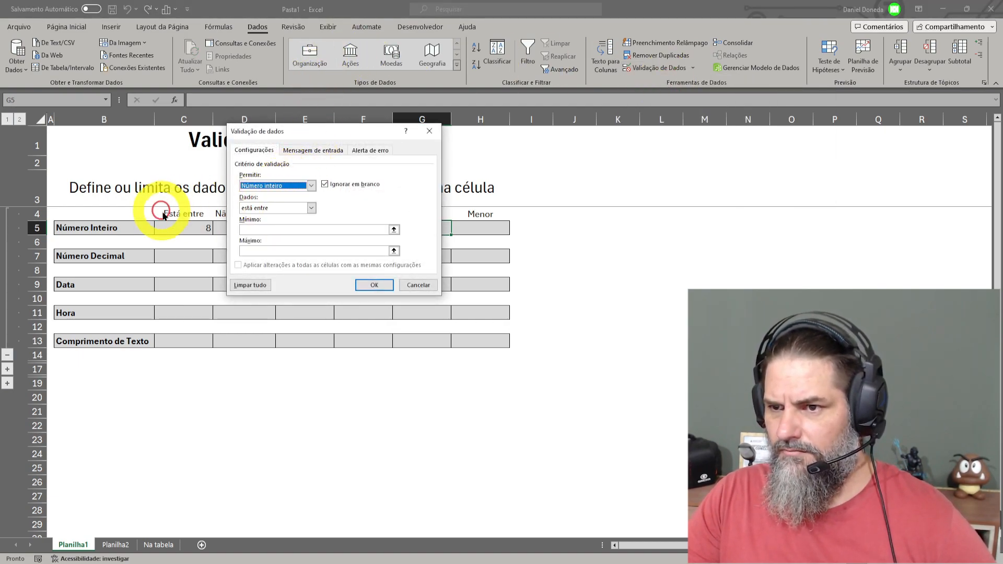
left_click(300, 209)
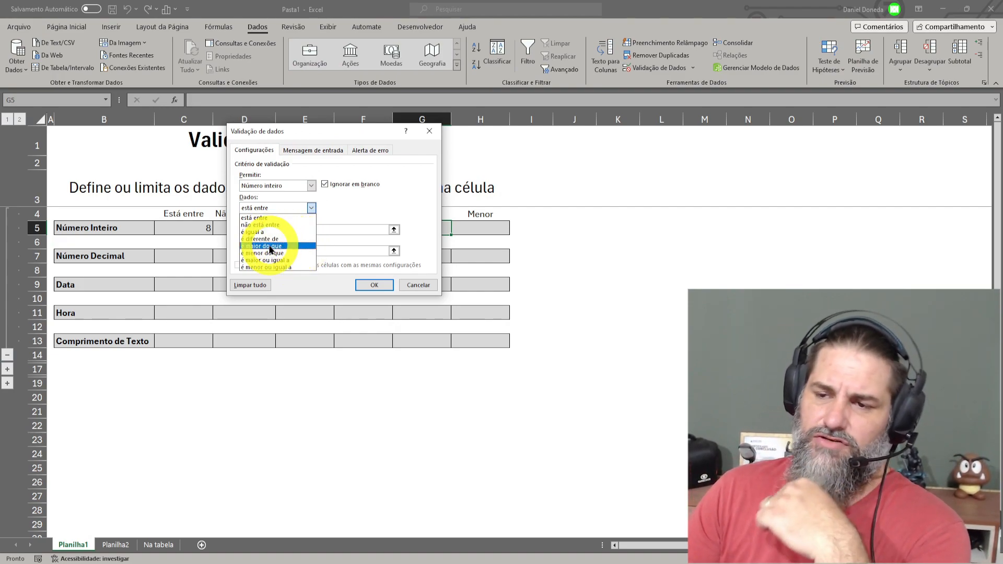
left_click(270, 246)
left_click(301, 229)
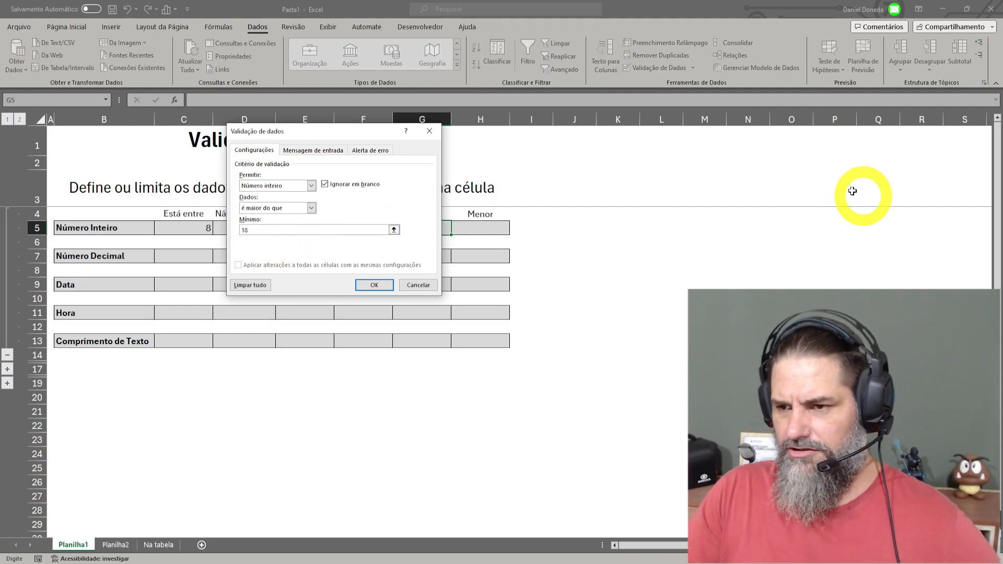
left_click(377, 285)
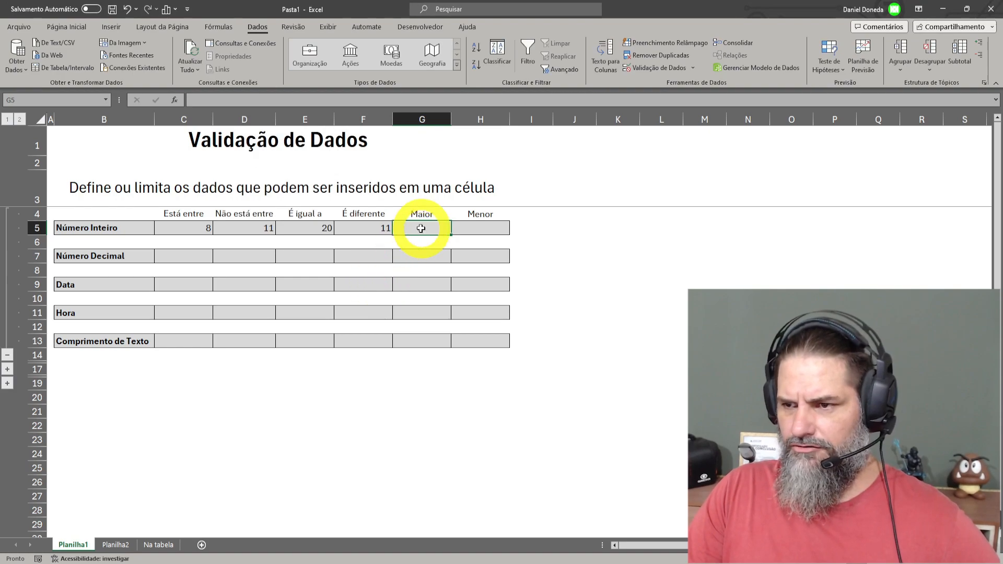
- Try the limit value 18 in cell G5, under "Maior", then enter 19 instead
type("18")
key("Return")
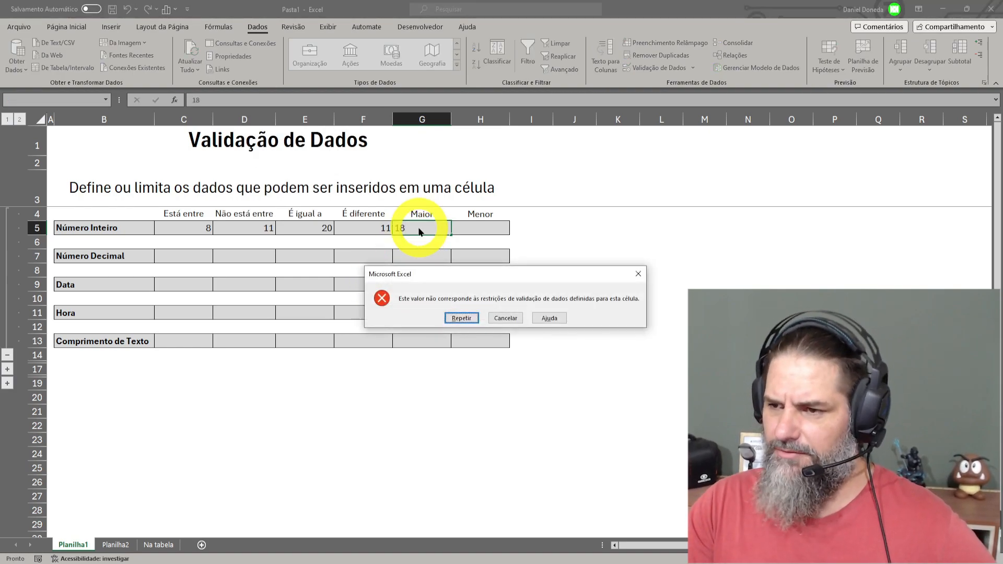
key("Return")
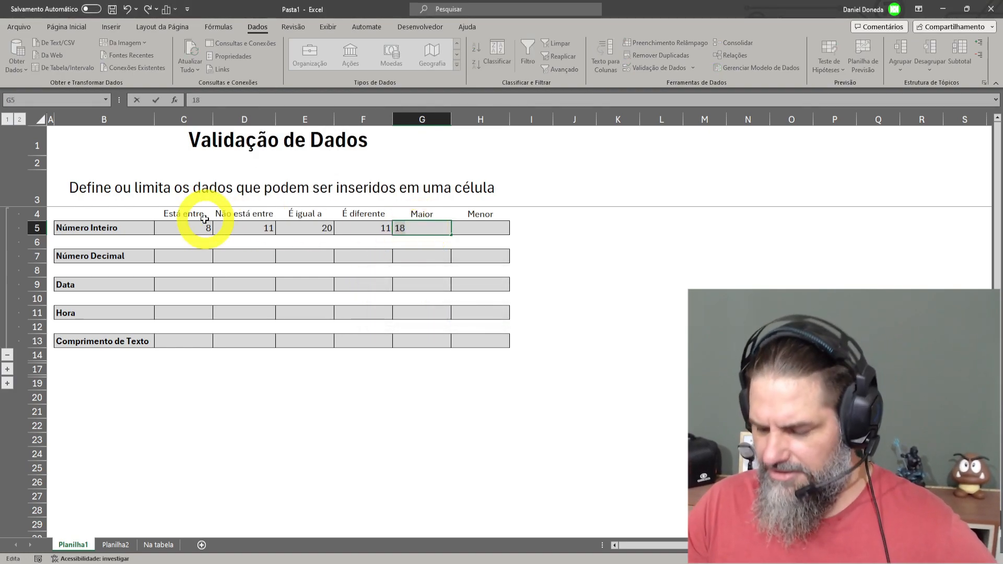
type("19")
key("Return")
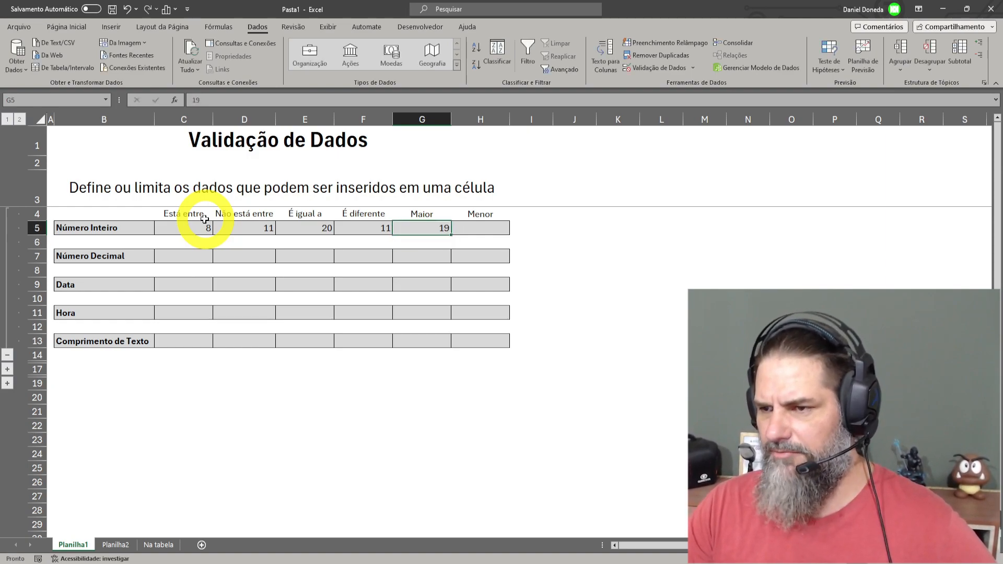
- Try the value 17 in cell G5, then cancel the entry
type("17")
key("Return")
key("Return")
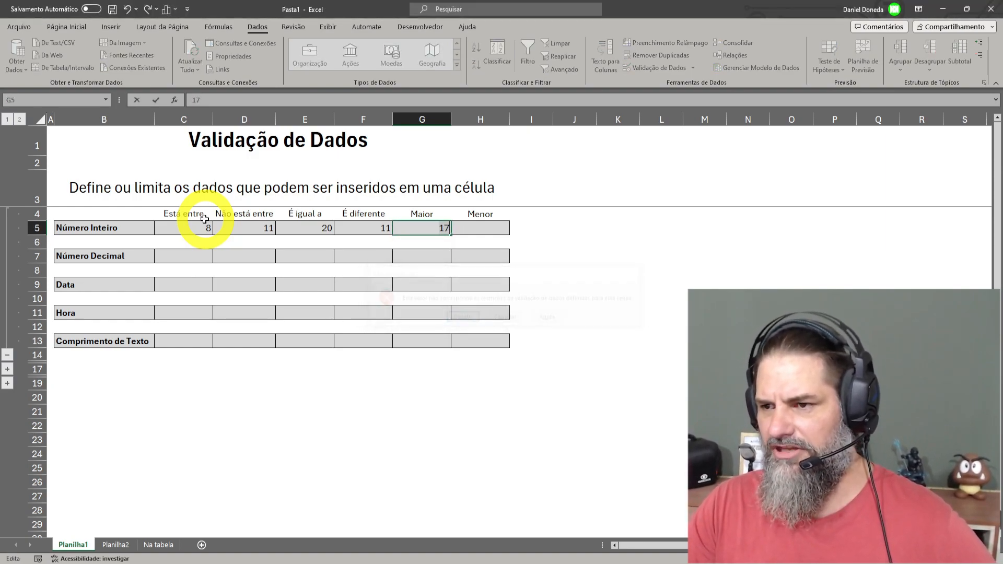
key("Escape")
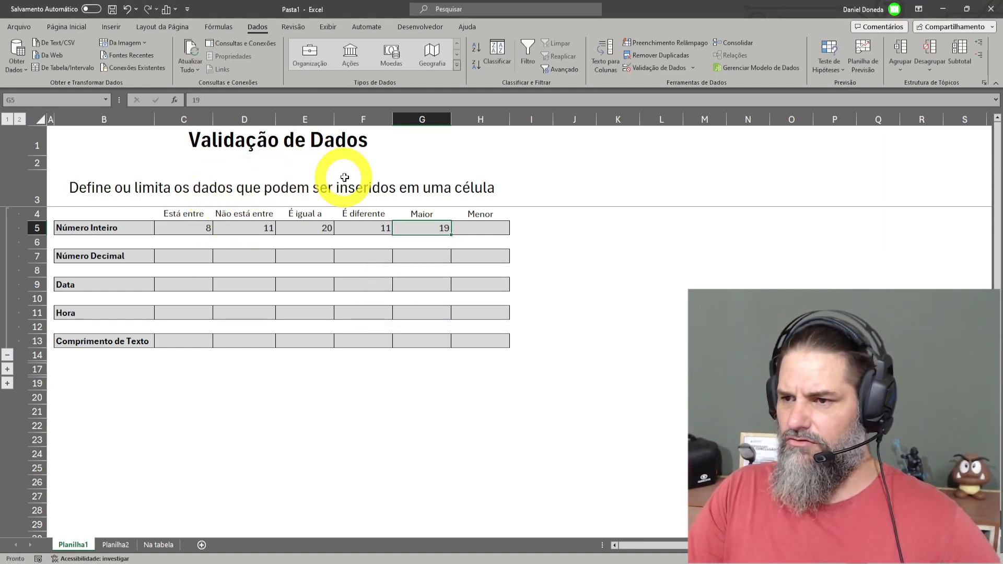
- Change the comparison in cell G5's validation rule to "é maior ou igual a"
left_click(663, 69)
left_click(270, 207)
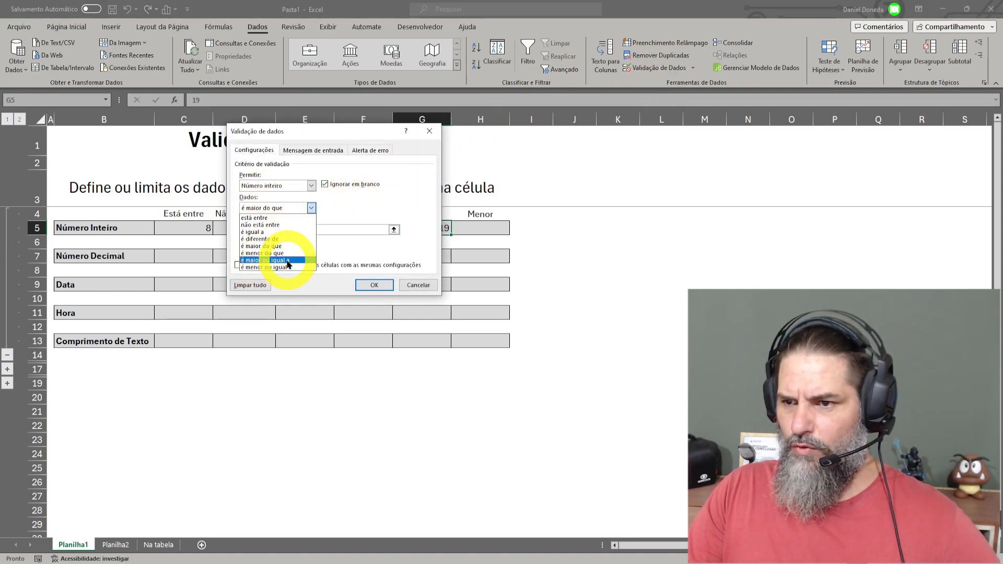
left_click(267, 260)
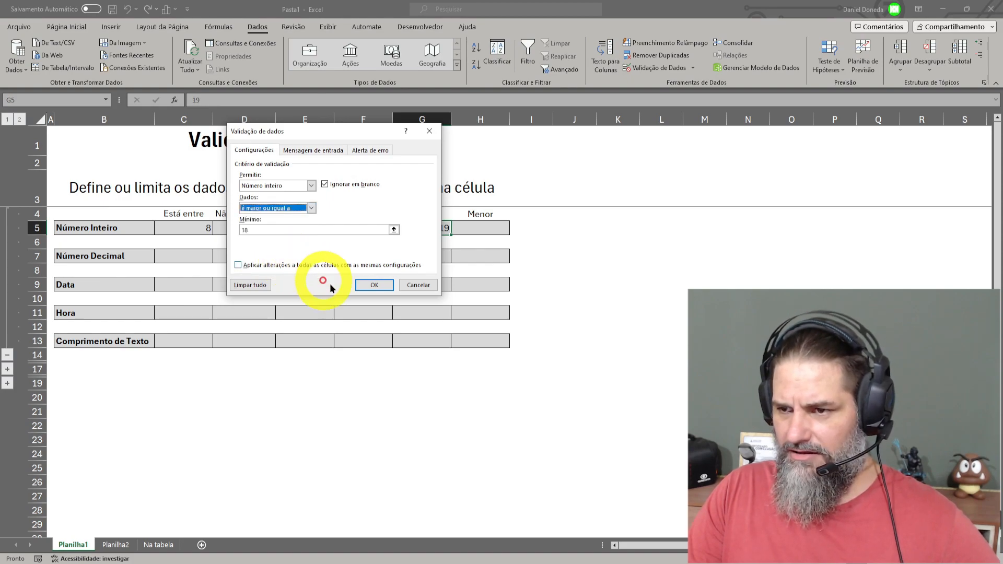
left_click(370, 285)
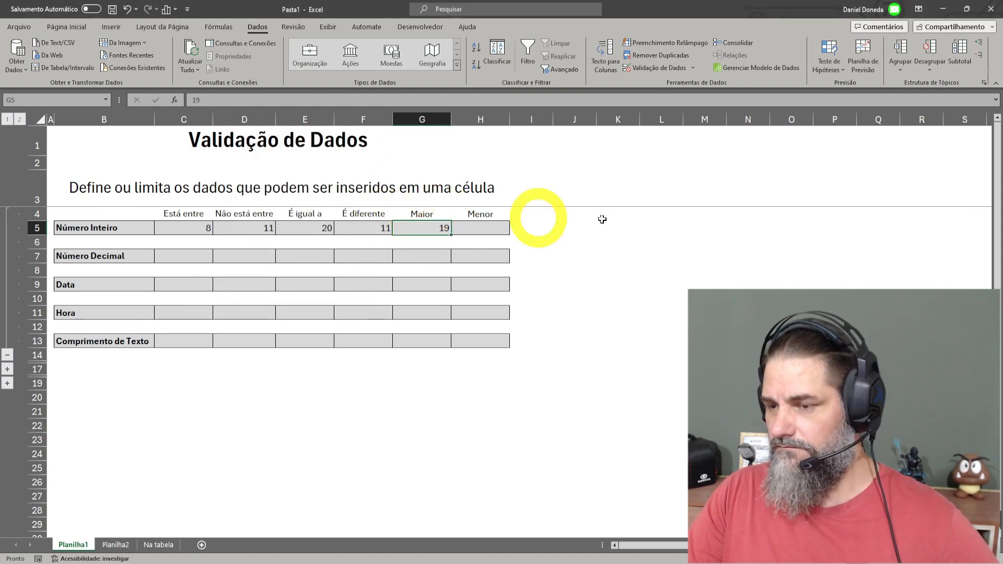
- Enter the limit value 18 in cell G5, then try 17 and cancel that entry
type("18")
key("Return")
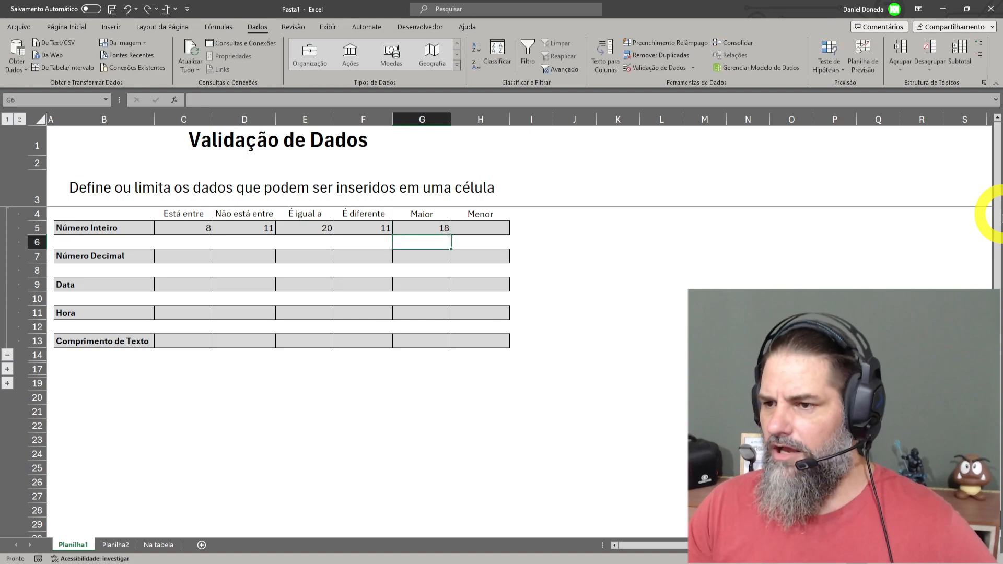
key("Up")
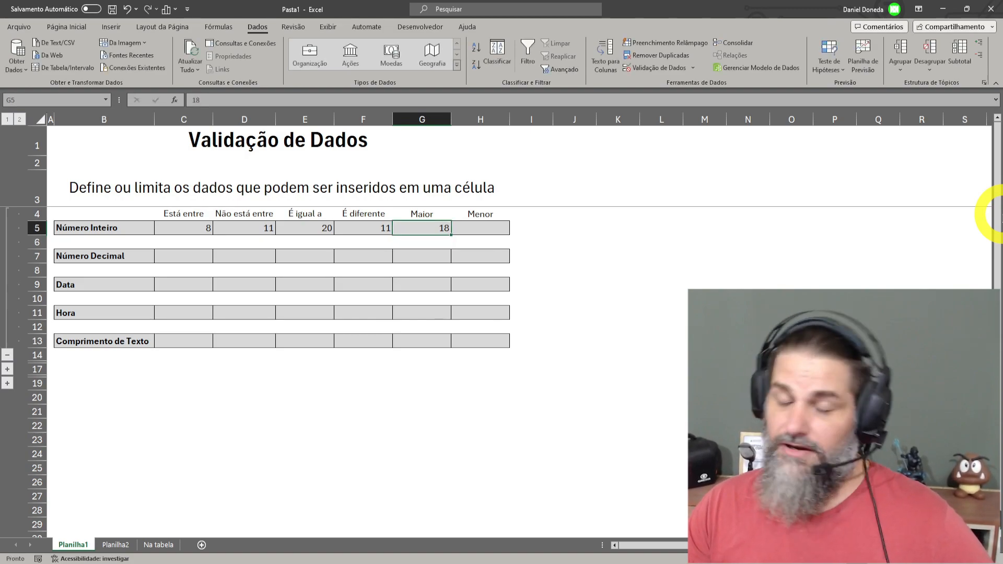
type("17")
key("Return")
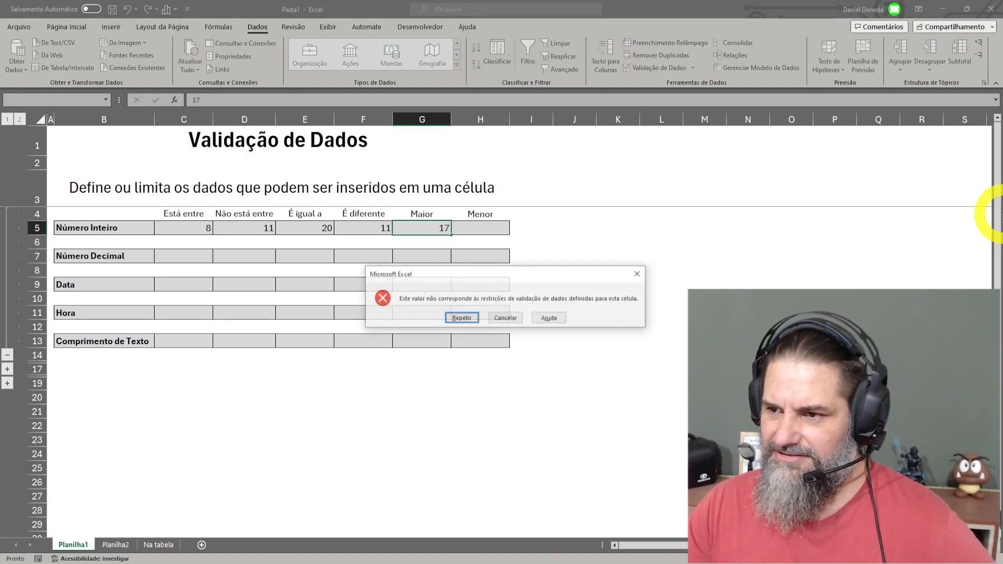
key("Return")
key("Escape")
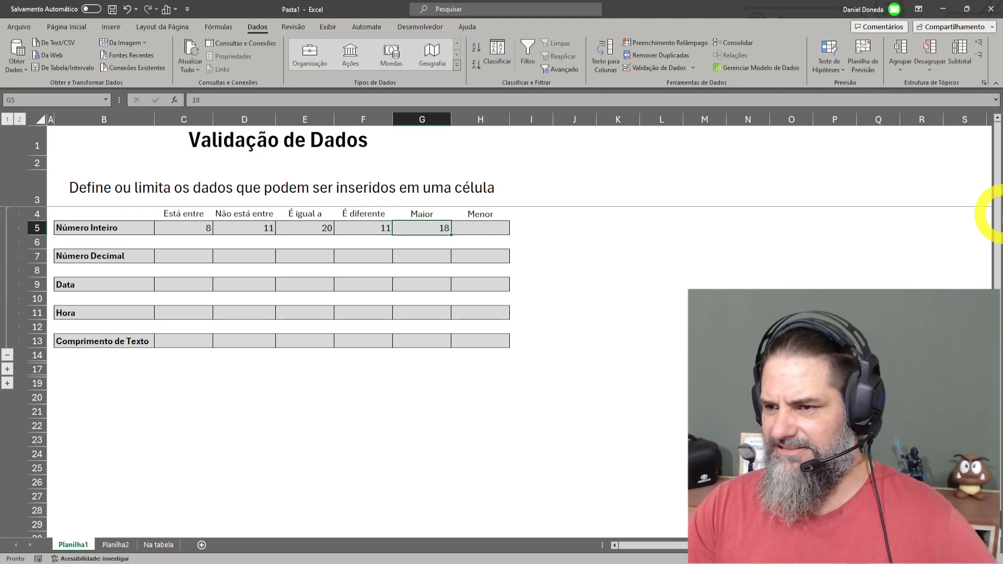
- Apply a validation rule to cell H5 allowing Número inteiro with "é menor do que" and a maximum of 10
key("Right")
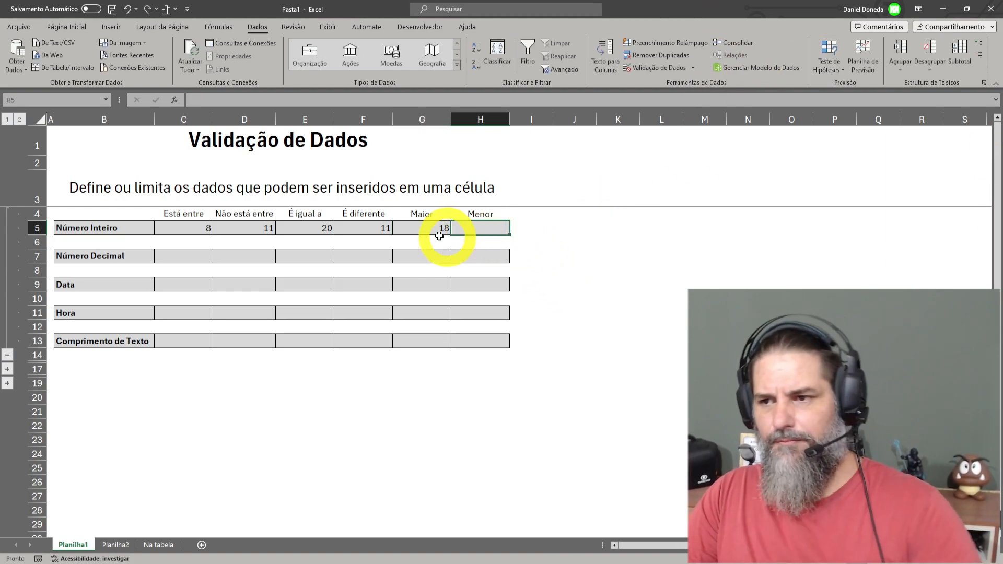
left_click(658, 66)
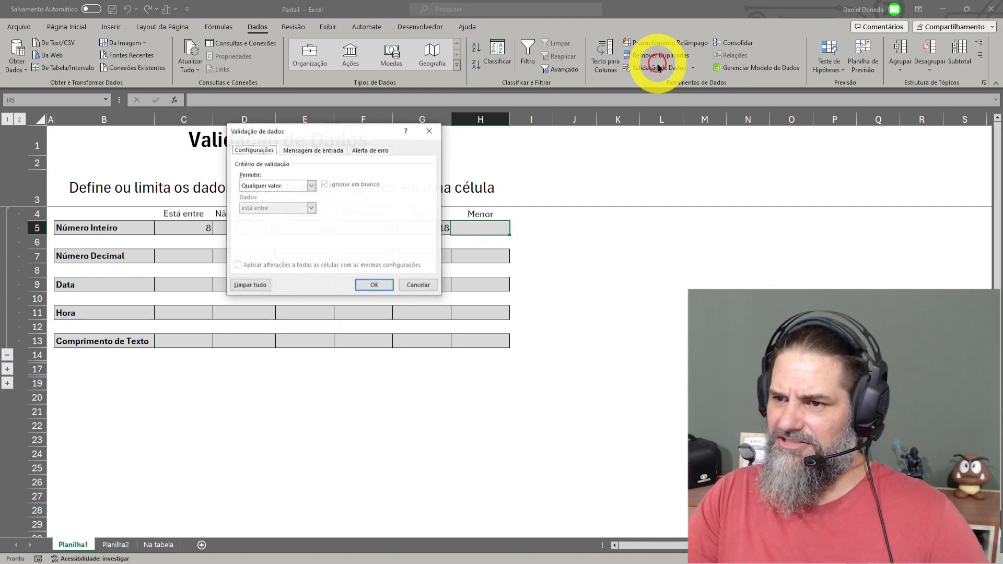
left_click(262, 186)
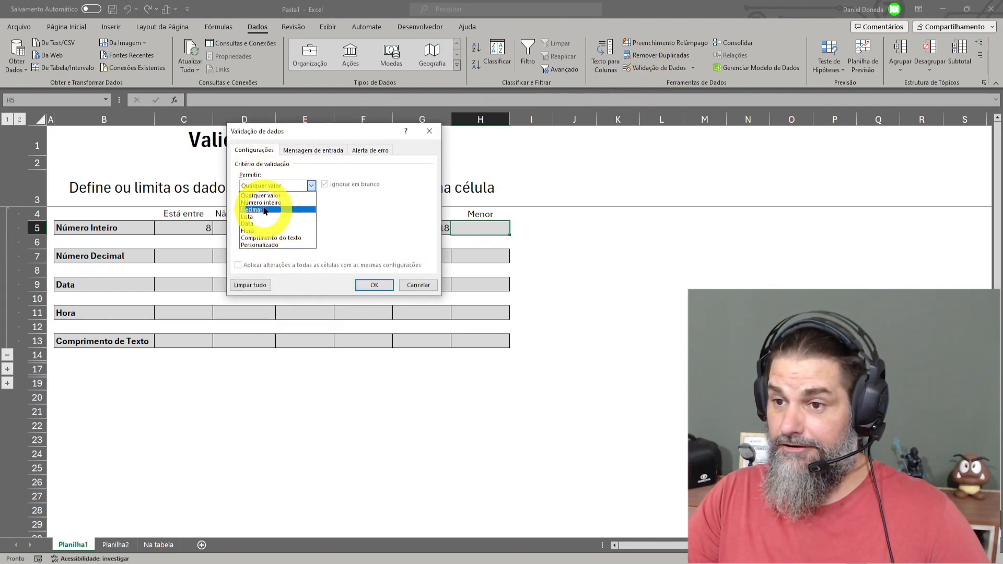
left_click(261, 203)
left_click(264, 208)
left_click(252, 249)
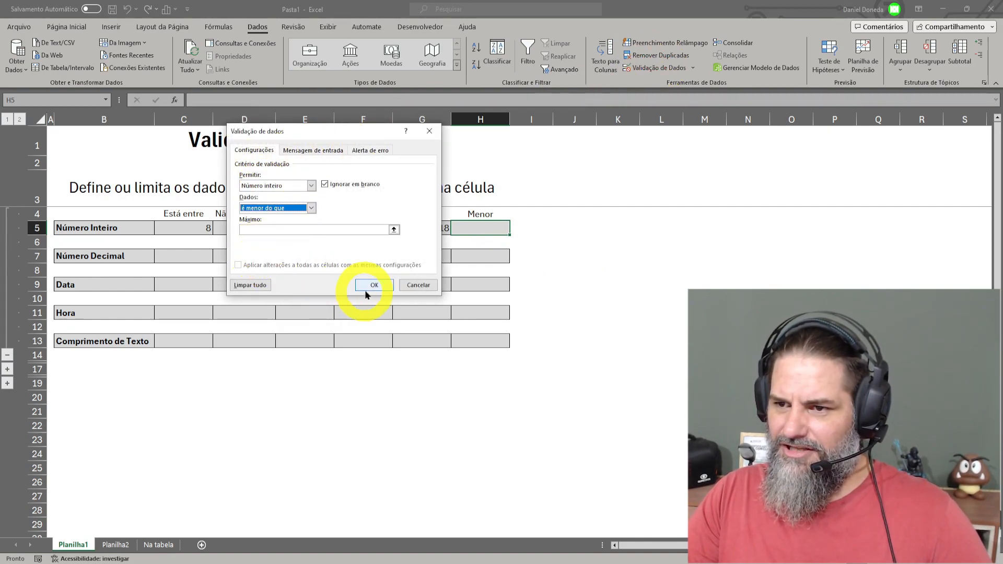
left_click(260, 227)
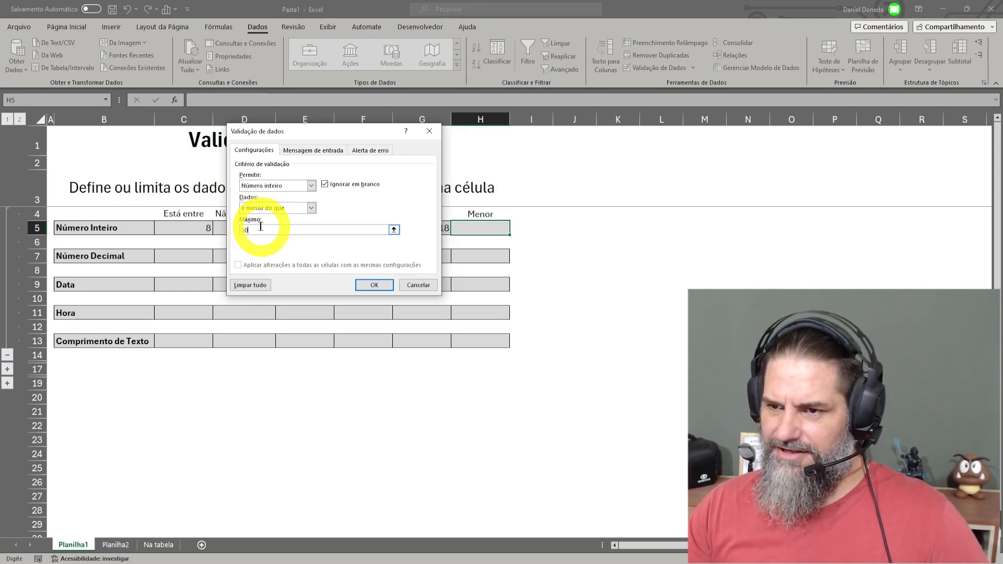
type("10")
key("Return")
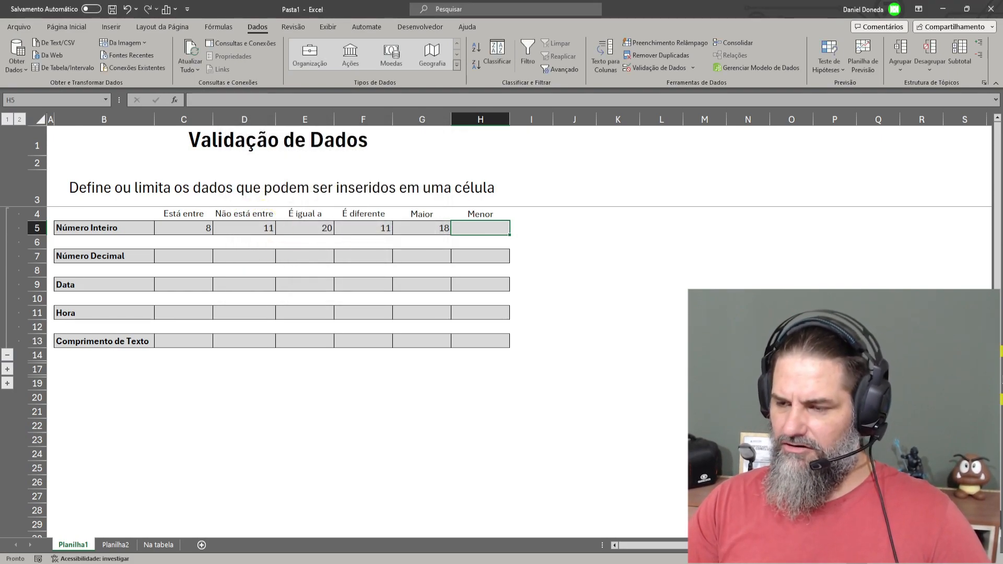
- Enter 9 in cell H5, then try the limit value 10 and cancel that entry
type("9")
key("Return")
left_click(481, 228)
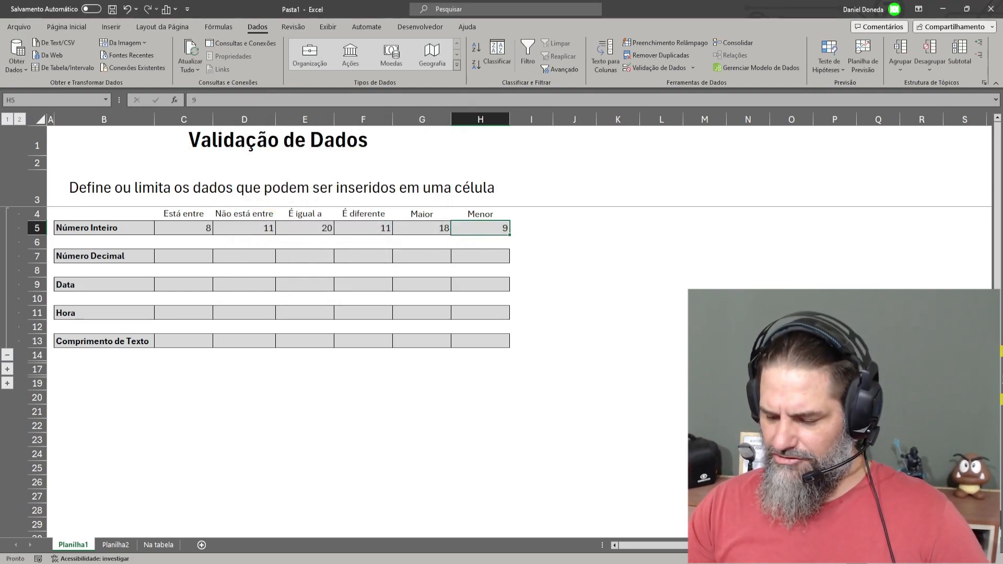
type("10")
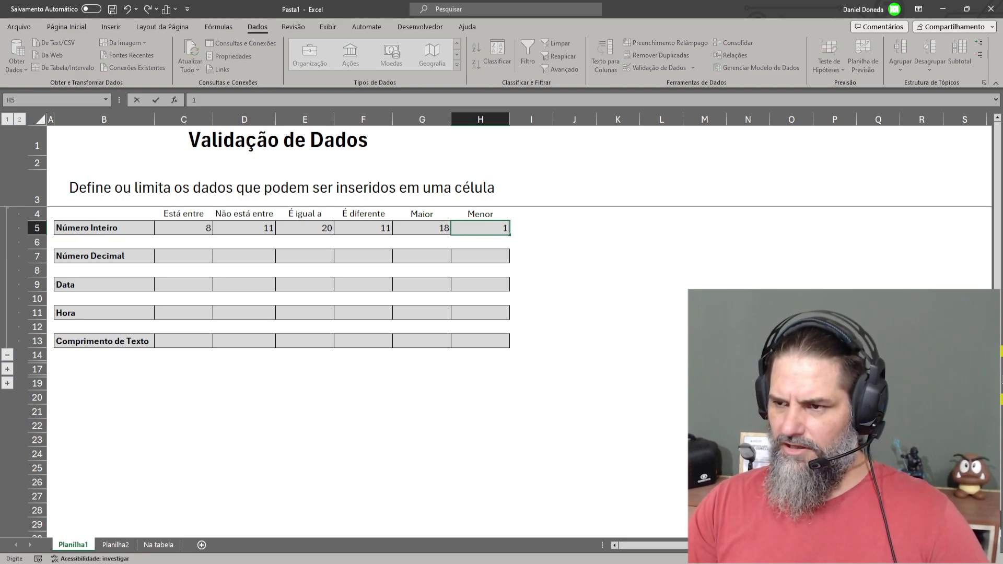
key("Return")
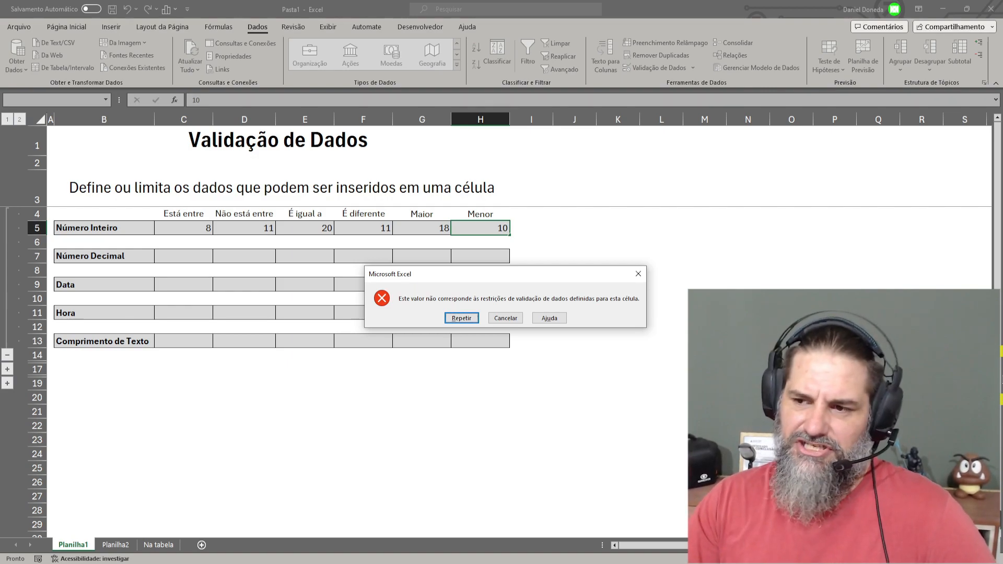
key("Escape")
- Apply a validation rule to cell C7 allowing Decimal with "está entre", minimum 1 and maximum 5
left_click(183, 257)
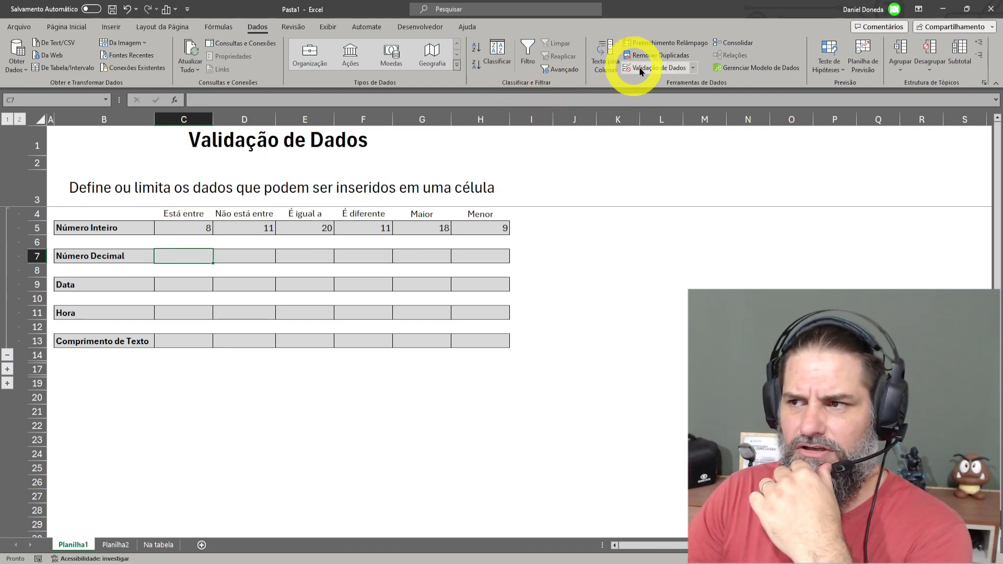
left_click(656, 68)
left_click(303, 185)
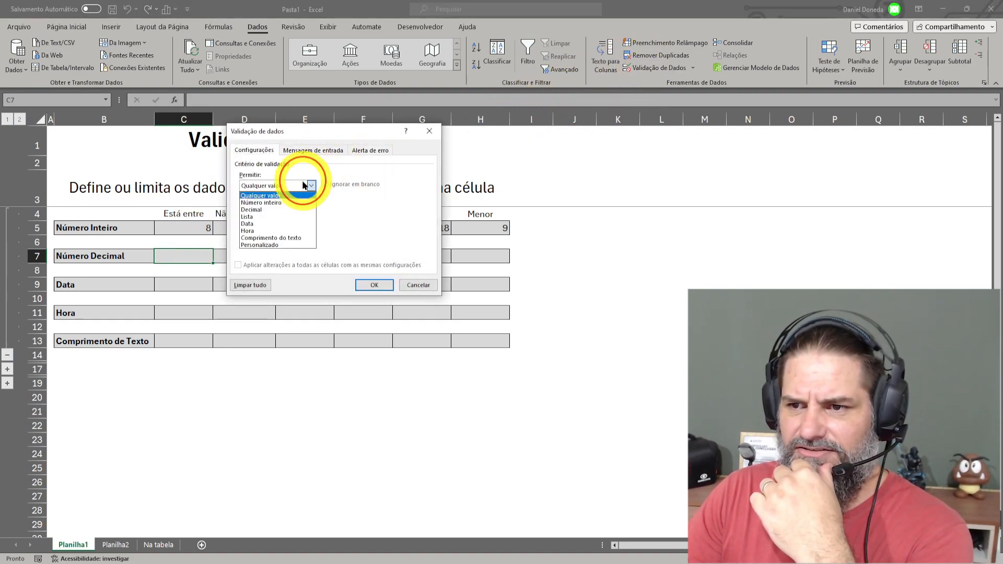
left_click(252, 209)
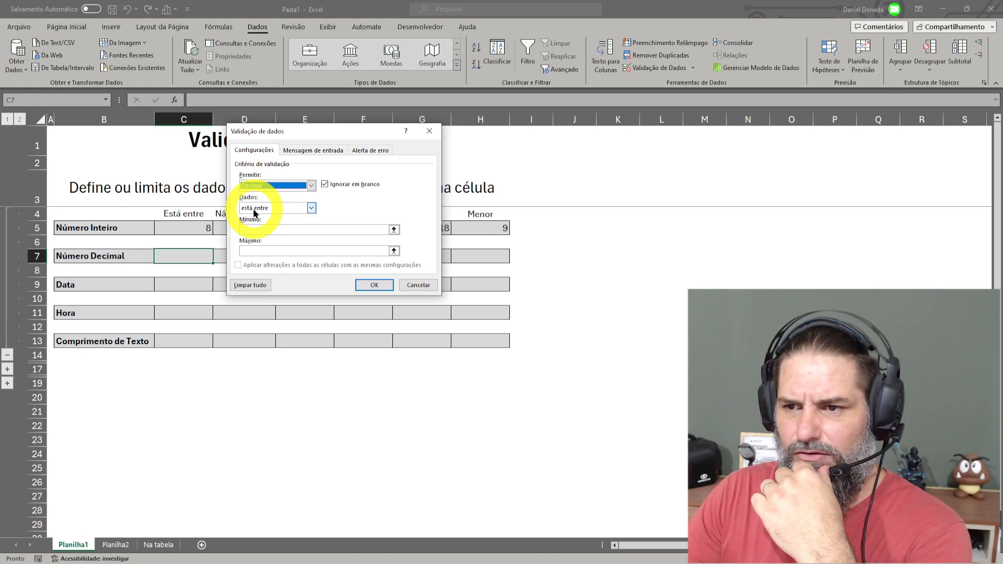
left_click(273, 230)
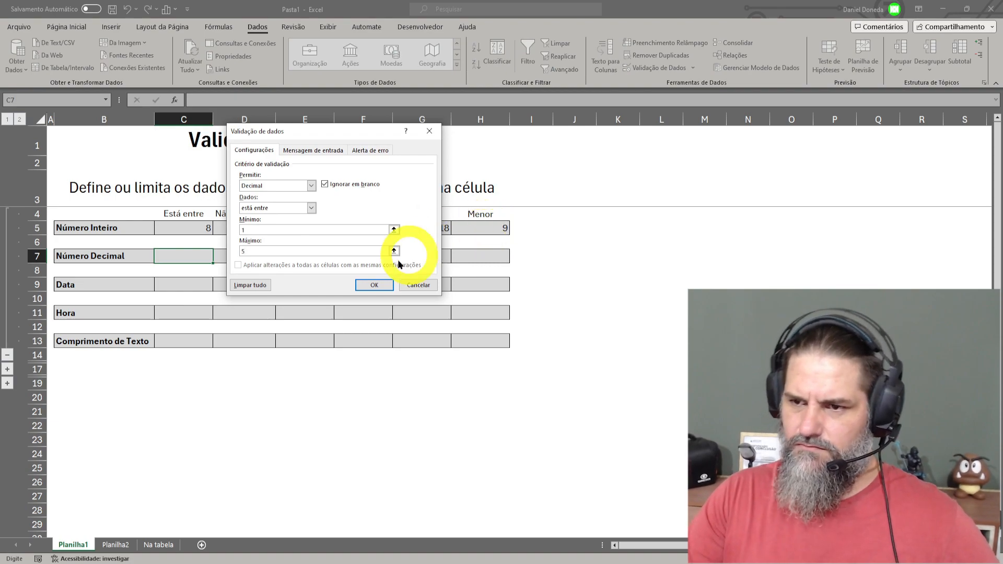
left_click(372, 285)
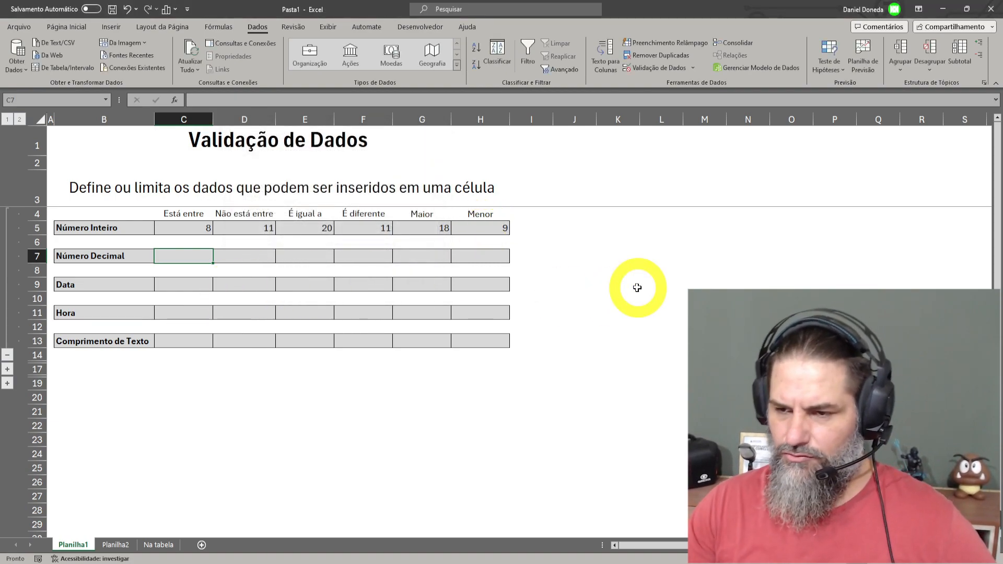
- Test the limit values 1 and 5 in cell C7, one after the other
type("1")
key("Return")
key("Up")
type("5")
key("Return")
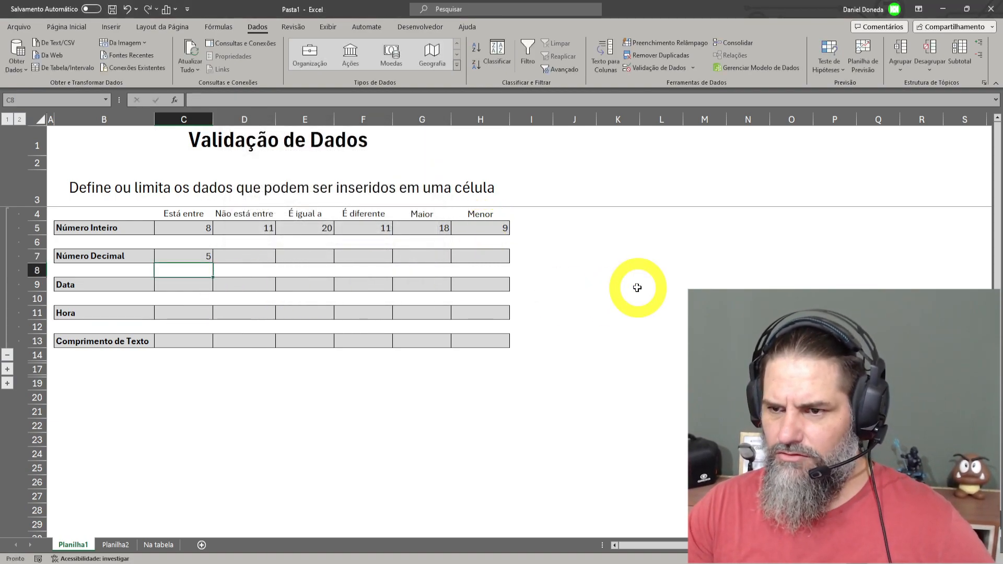
- Test the decimal values 2,5 and 2,56 in cell C7, one after the other
key("Up")
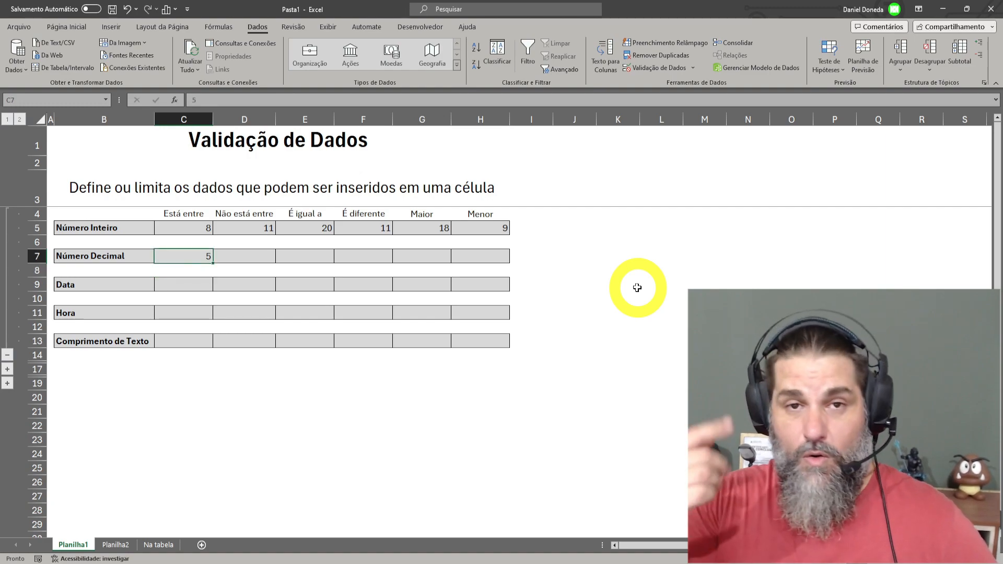
type("2,")
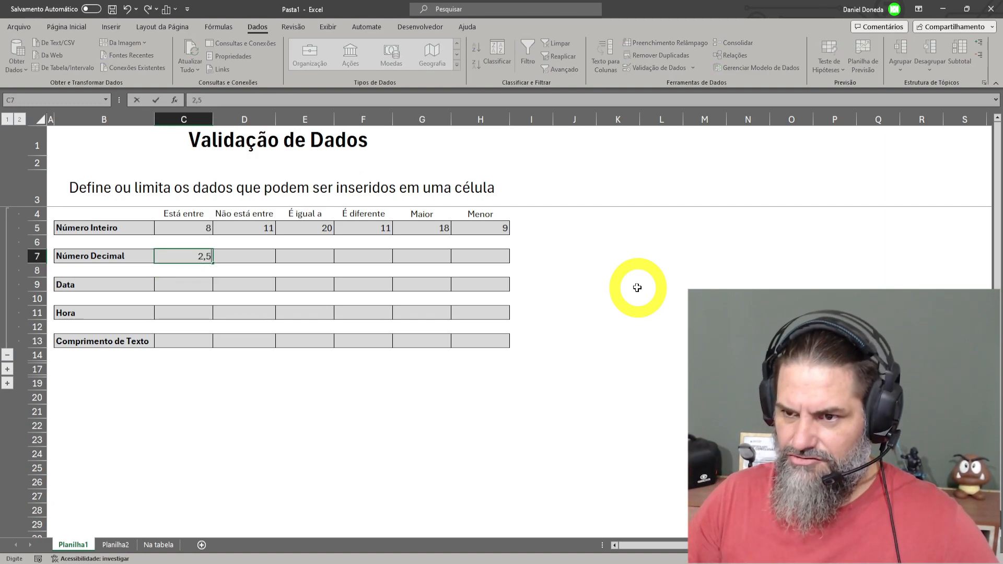
key("Return")
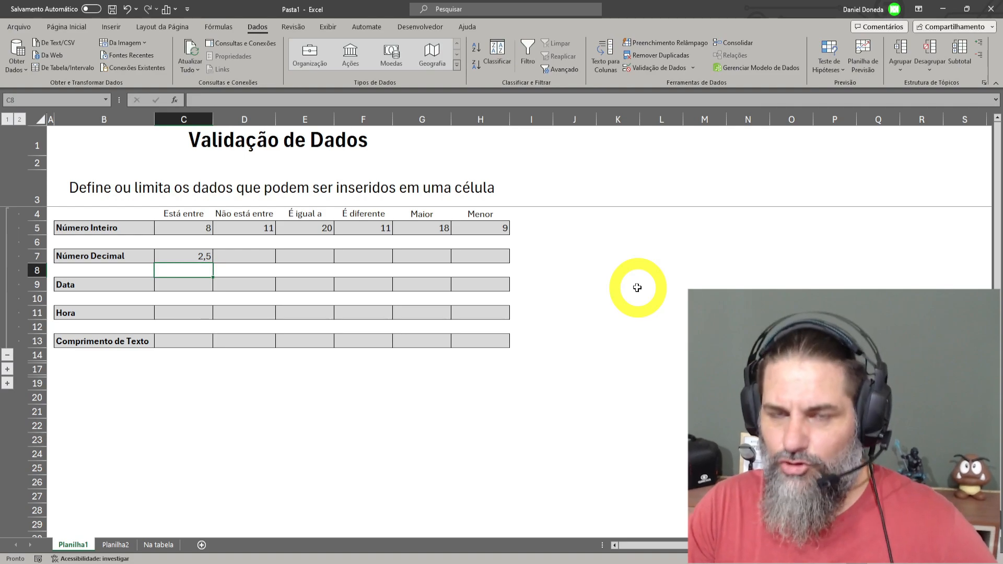
key("Up")
type("2,5")
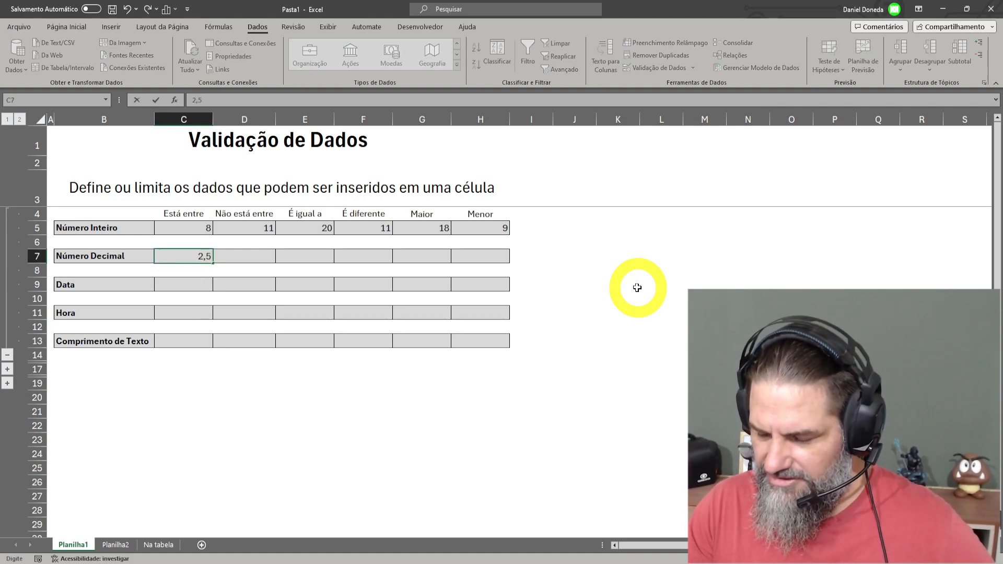
type("6")
key("Return")
key("Up")
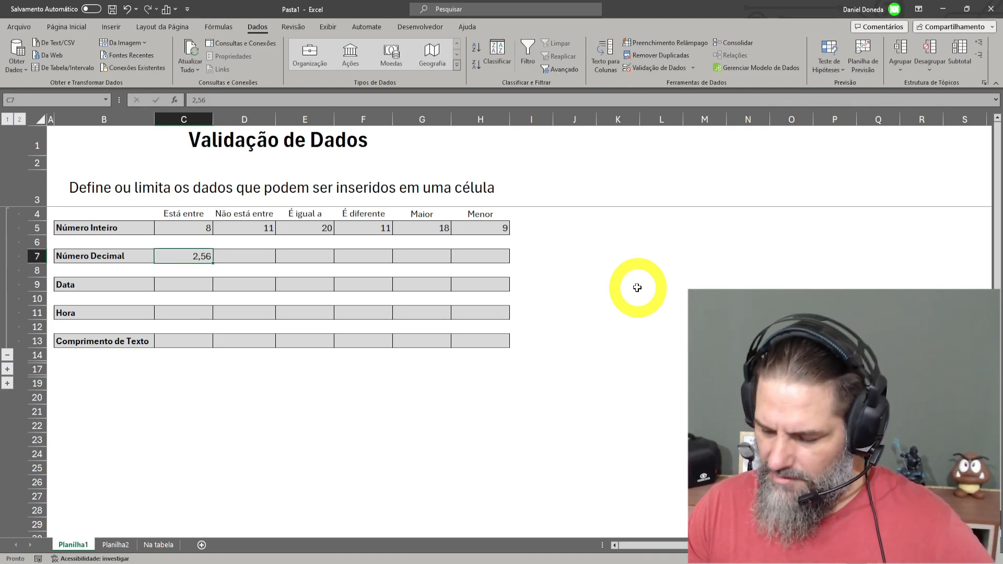
- Try the value 5,01 in cell C7, then cancel it and enter 5 instead
type("5,01")
key("Return")
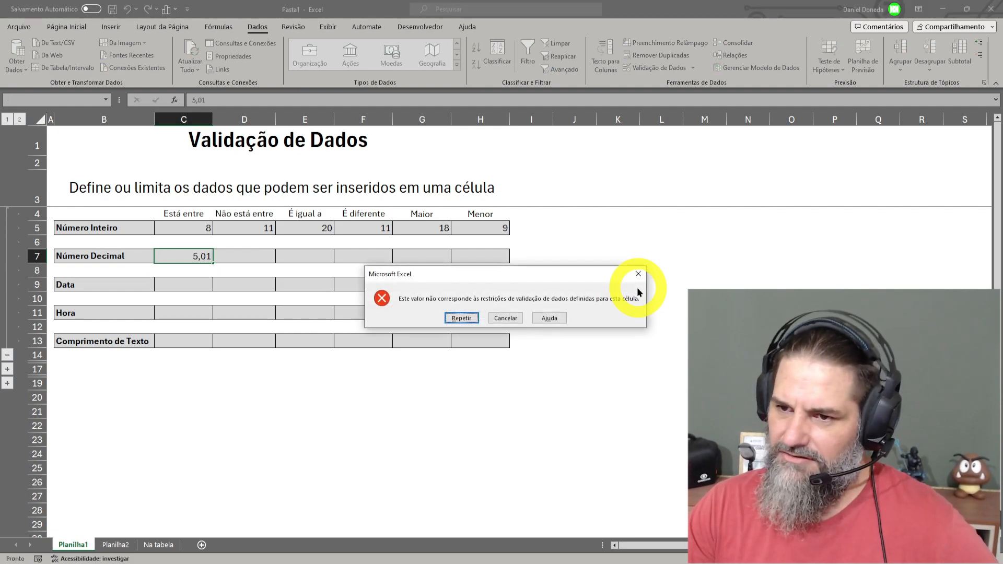
key("Escape")
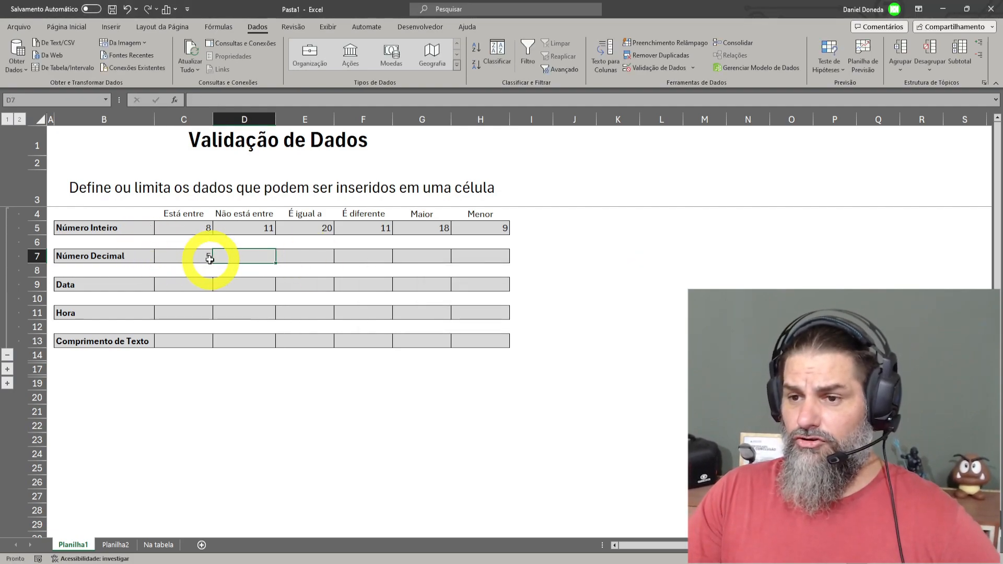
- Copy cell C7 with its validation rule across D7:H7, then clear the copied values from those cells
left_click(207, 257)
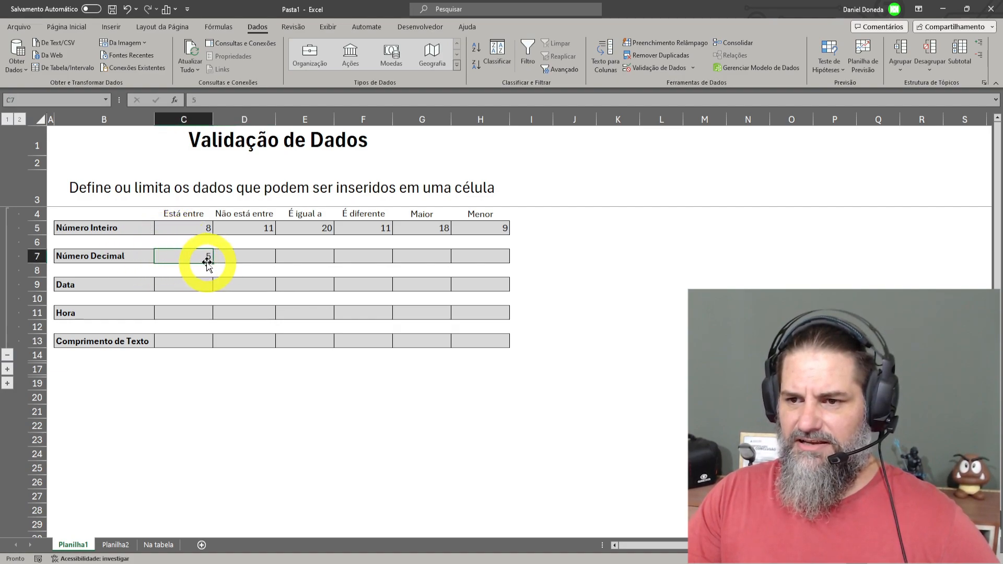
left_click_drag(214, 264, 499, 260)
left_click_drag(246, 259, 478, 253)
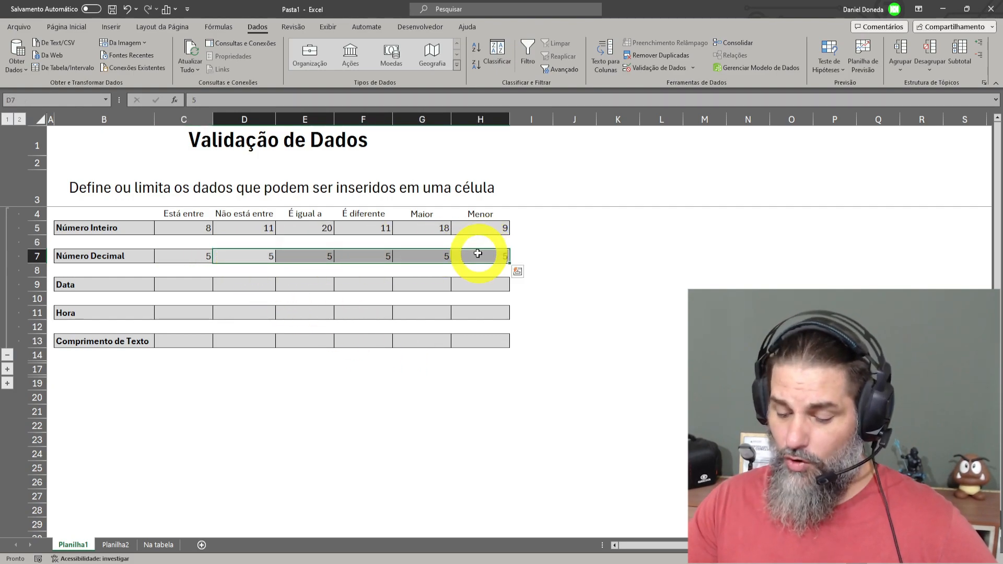
key("ctrl+z")
key("Return")
key("Up")
key("Right")
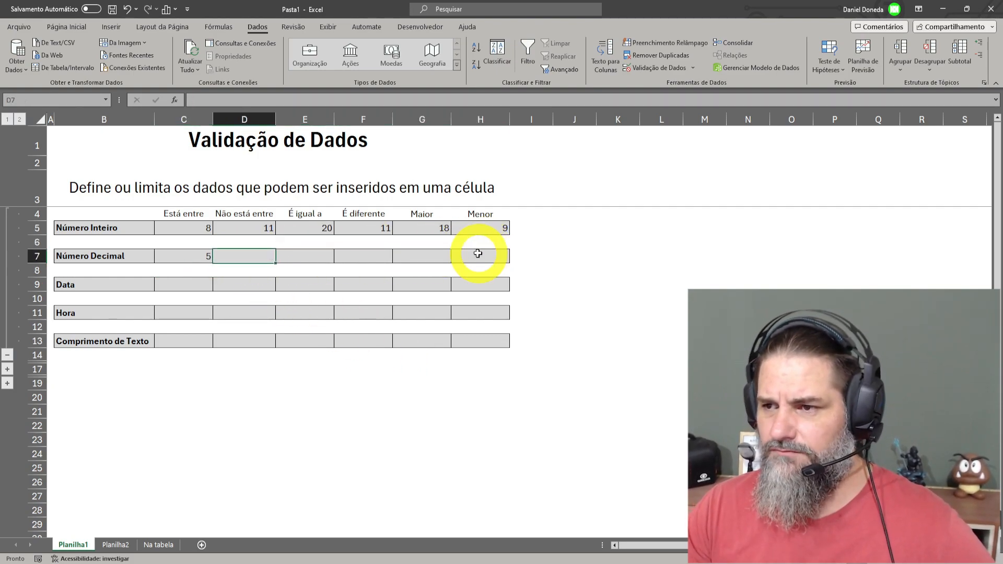
- Change the decimal validation rule of cell D7 to "não está entre" (not between) 1 and 5
left_click(652, 69)
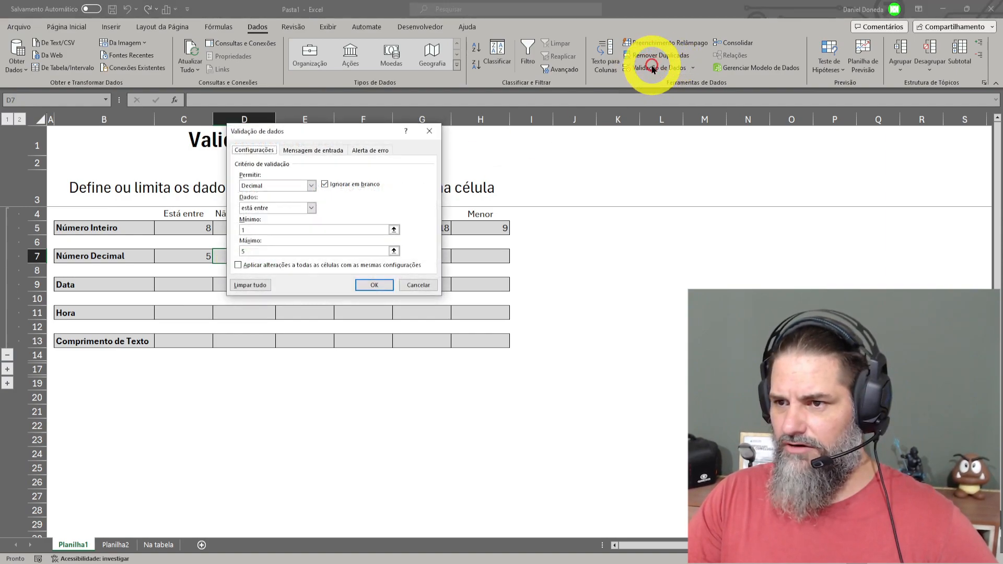
left_click(312, 208)
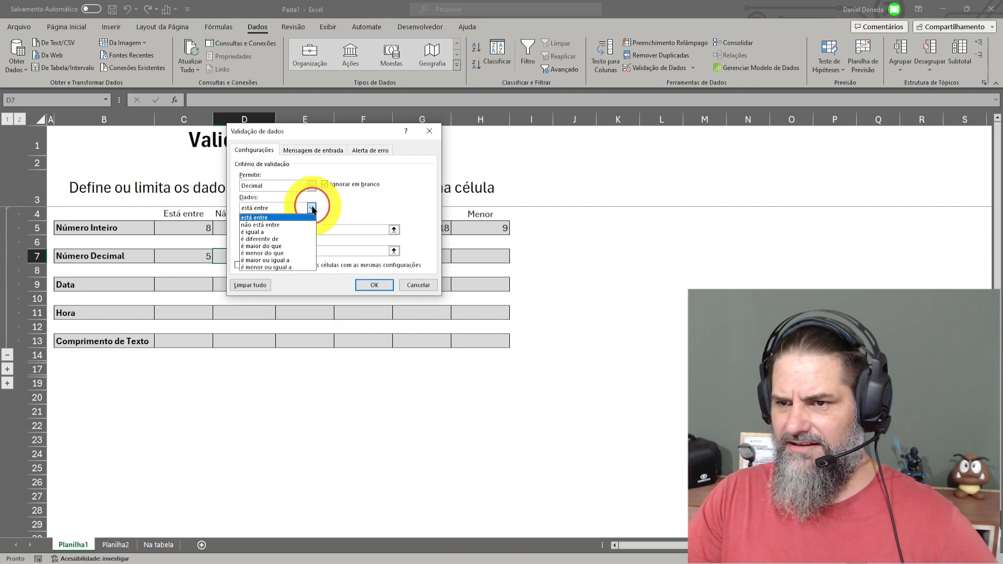
left_click(276, 226)
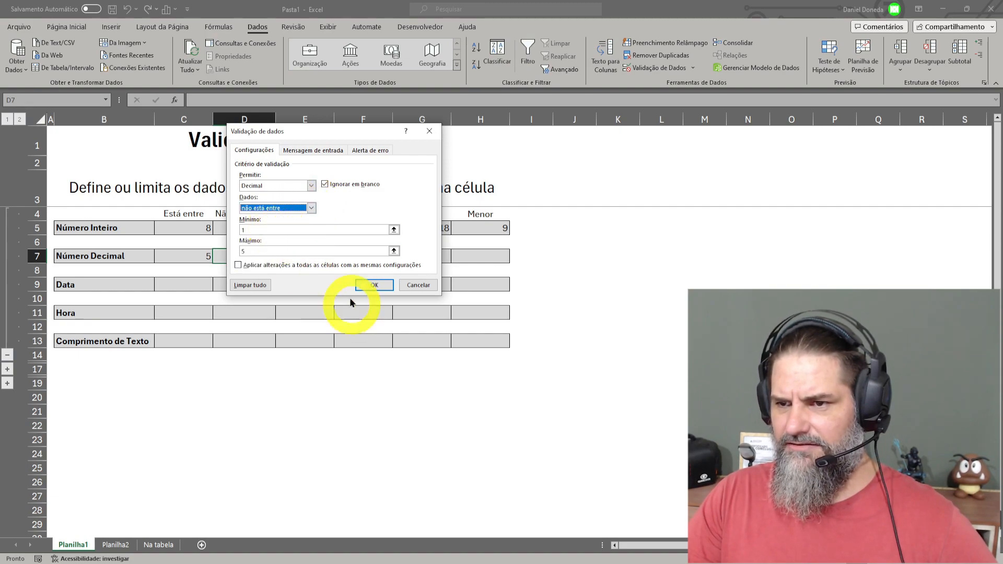
left_click(374, 285)
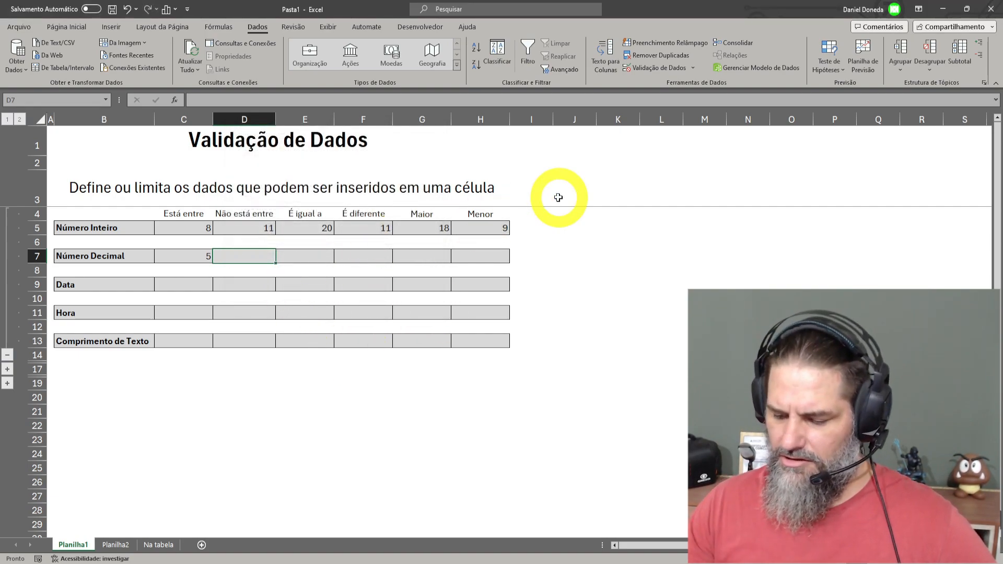
- Try the value 5 in cell D7, then replace it with 0,5
type("5")
key("Return")
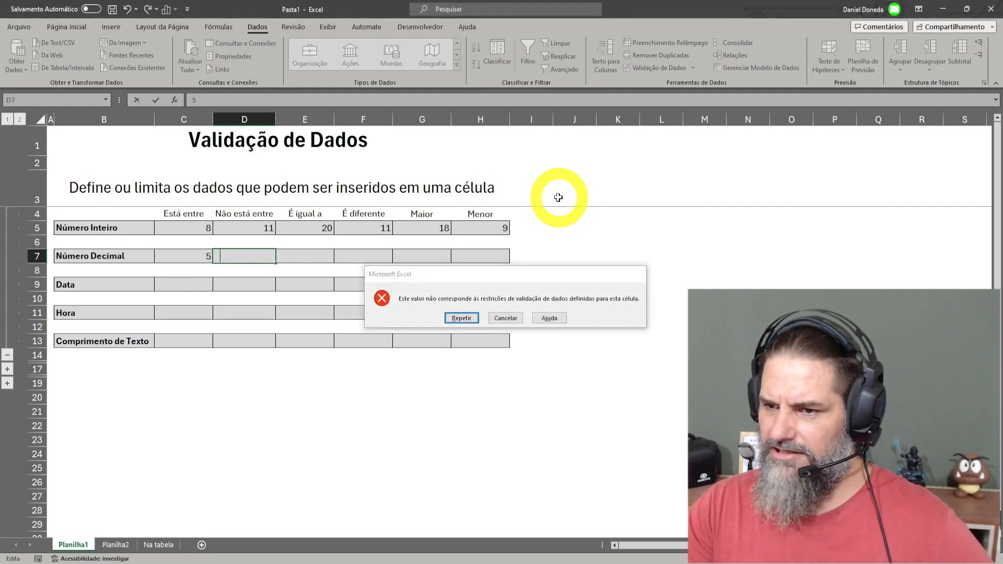
key("Return")
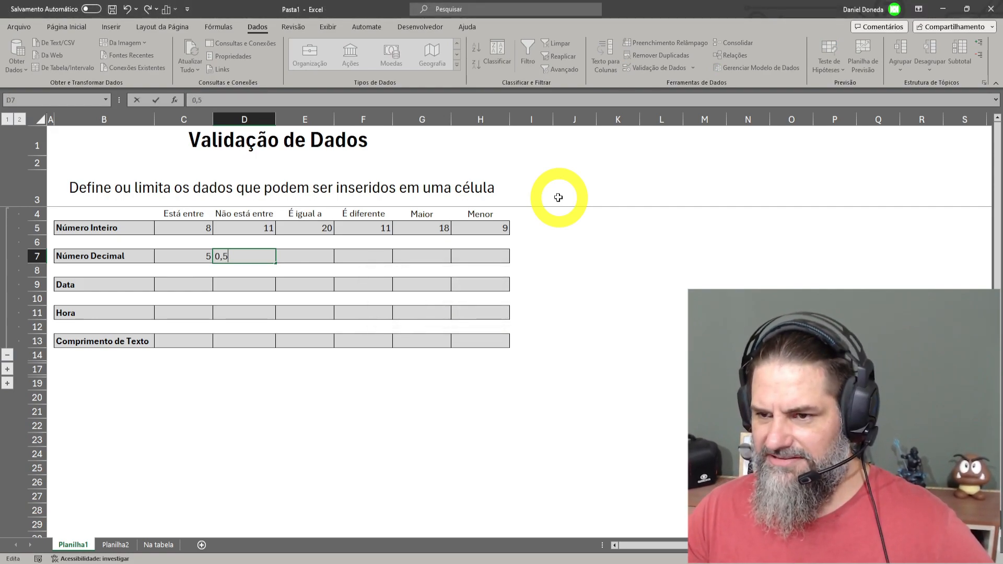
type("0,5")
key("Return")
key("Up")
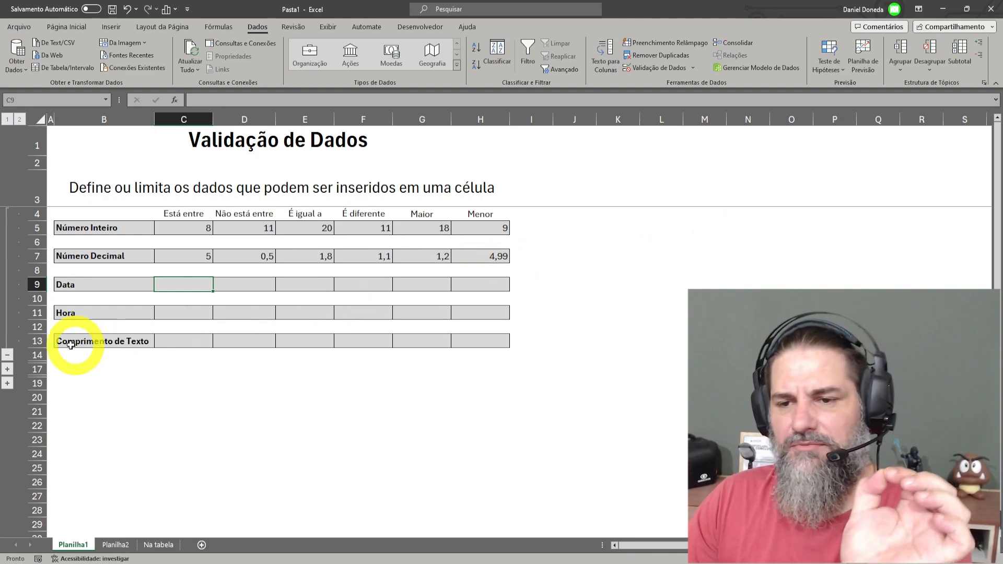
left_click(81, 282)
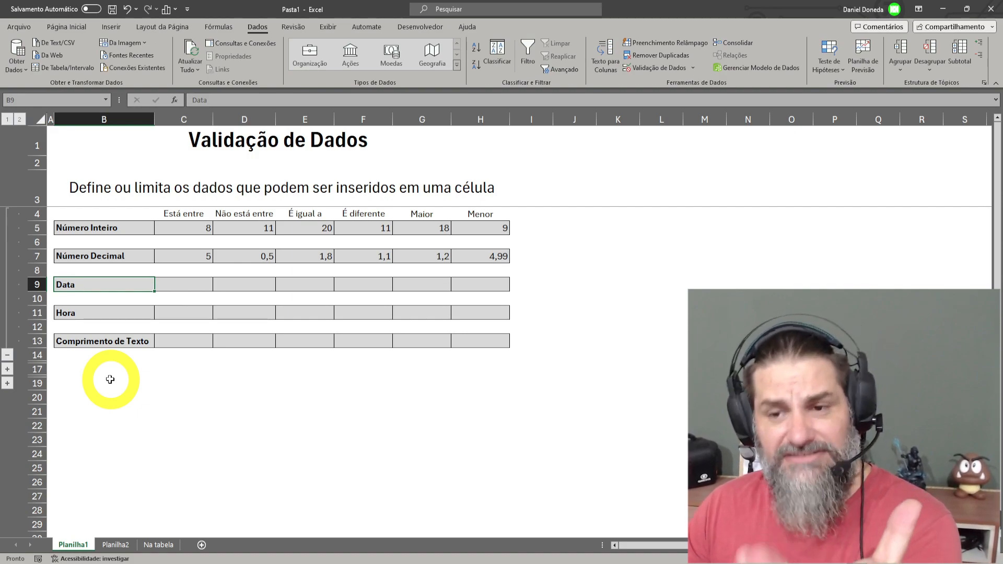
left_click_drag(99, 284, 495, 289)
left_click_drag(164, 225, 492, 224)
- Add a date validation rule to cell C9 that allows dates between 1/1/2024 and 1/2/2024
left_click(167, 284)
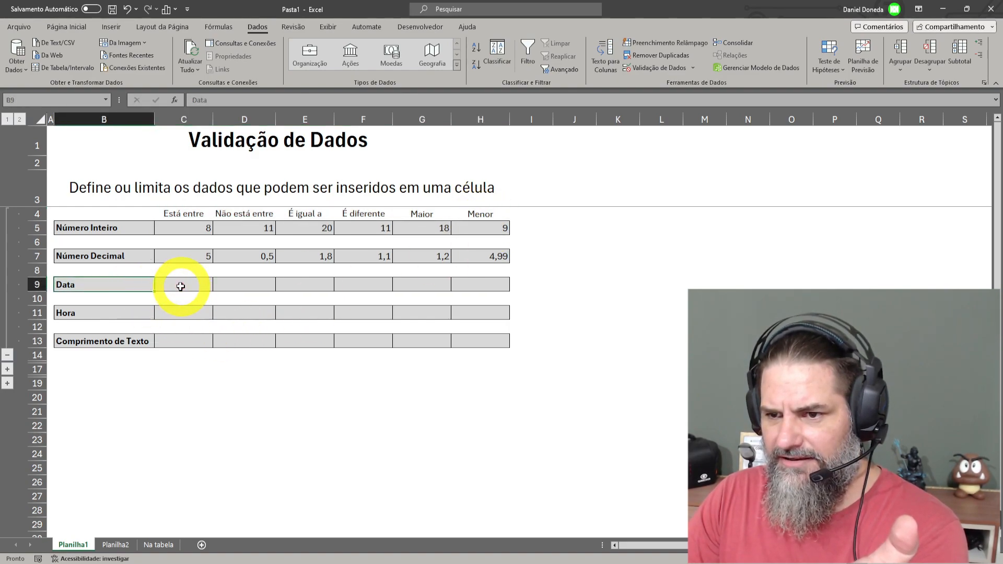
left_click(660, 69)
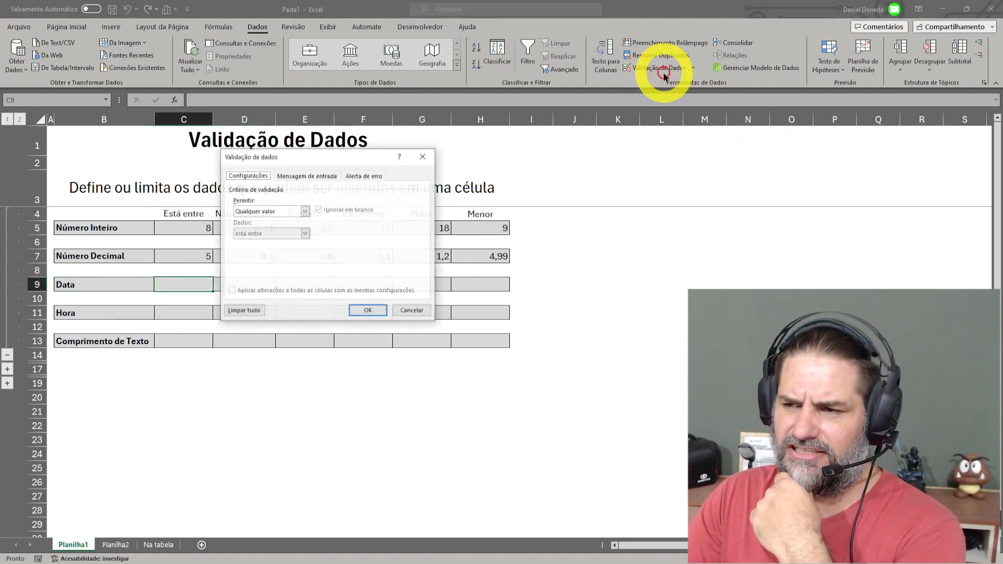
left_click(301, 211)
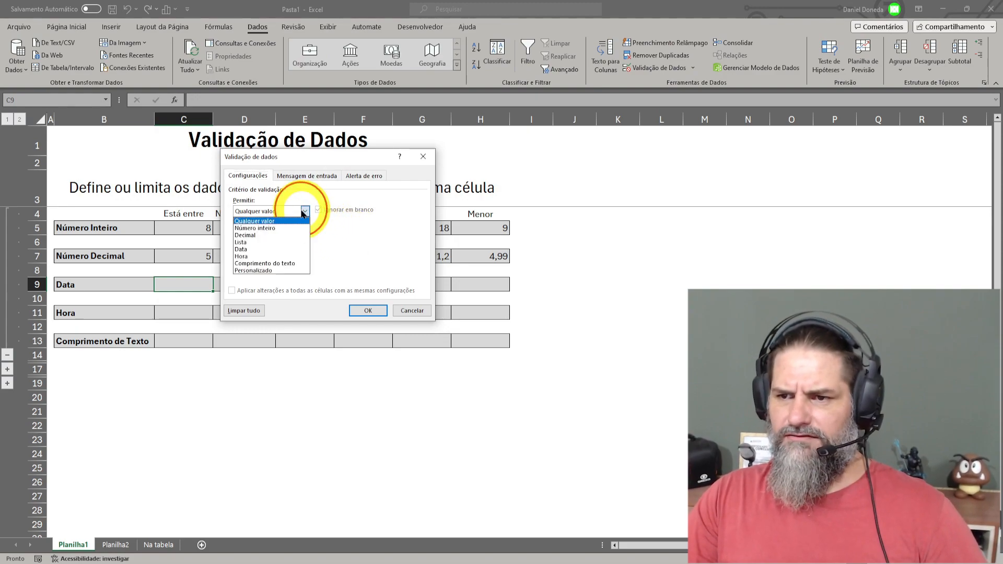
left_click(242, 250)
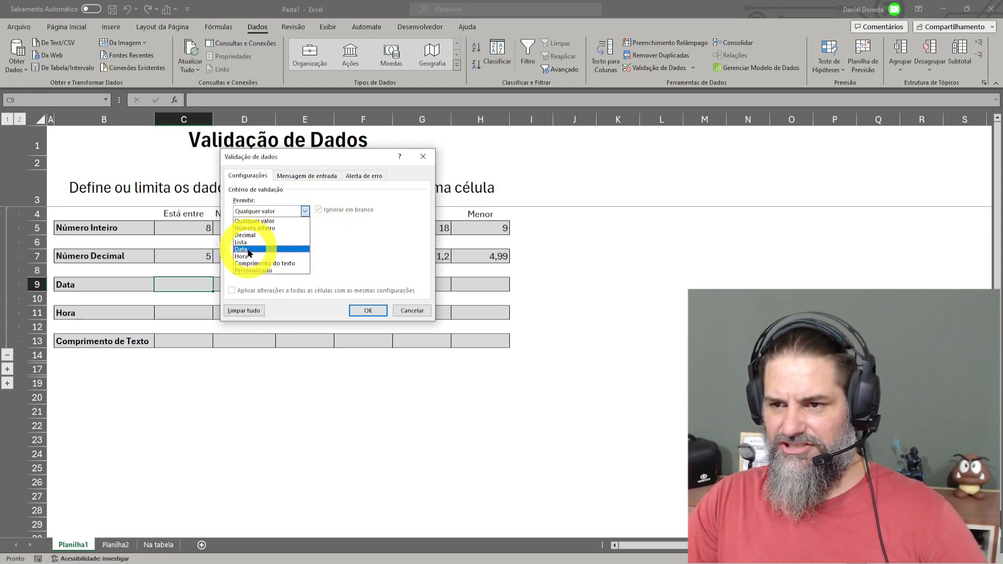
left_click(247, 249)
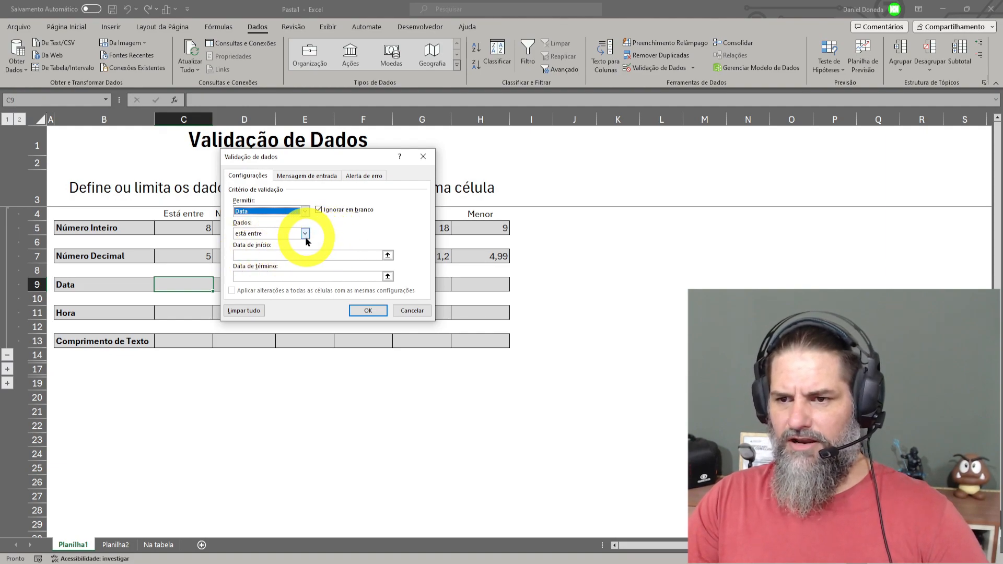
left_click(280, 255)
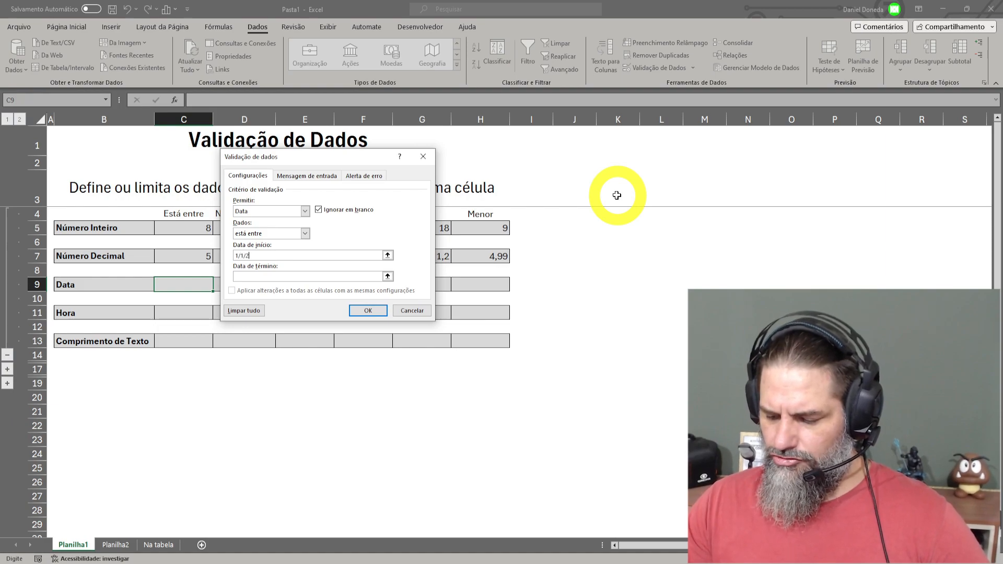
key("Return")
key("Return")
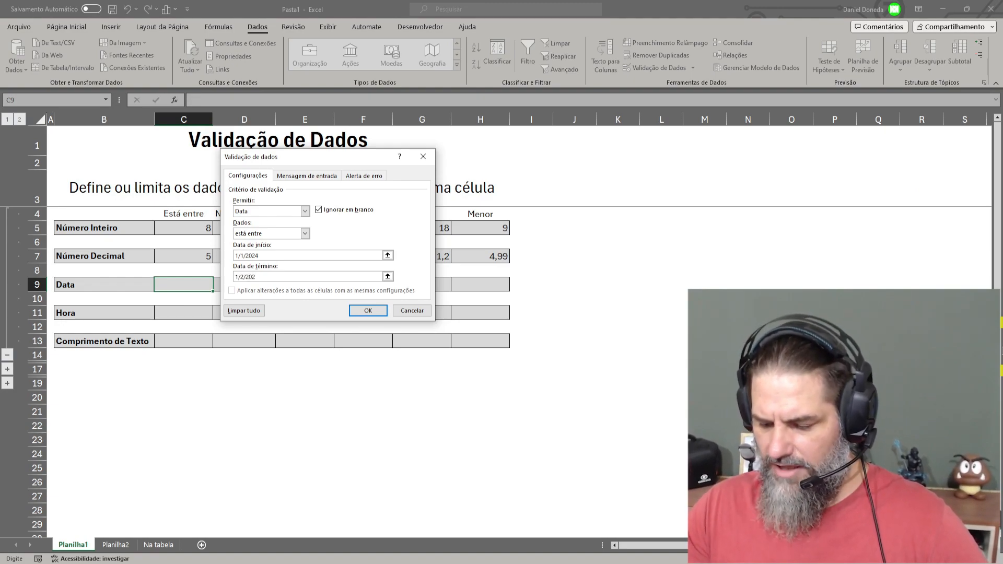
left_click(369, 309)
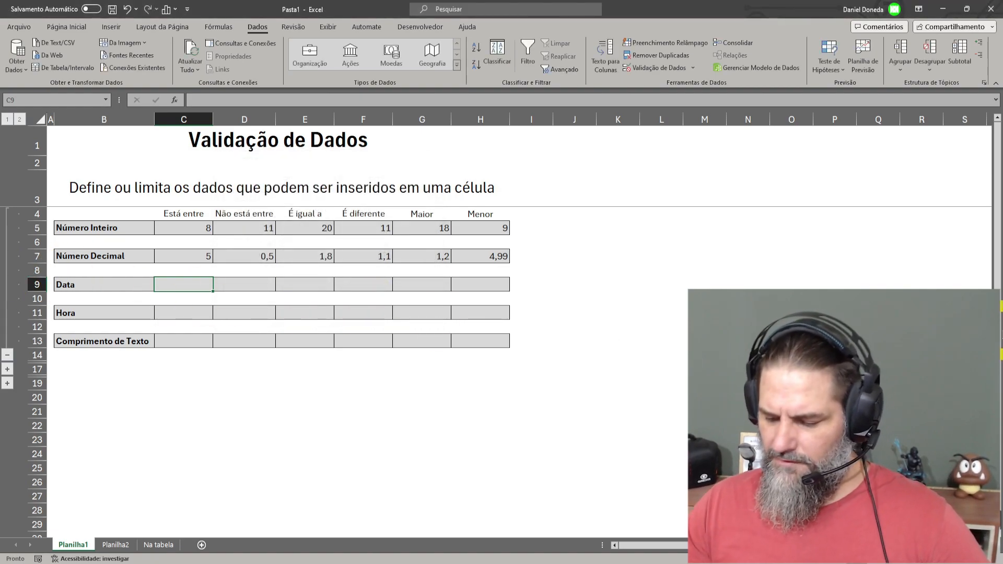
- Enter the date 10/01/2024 in cell C9 to test the rule with an in-range date
type("1")
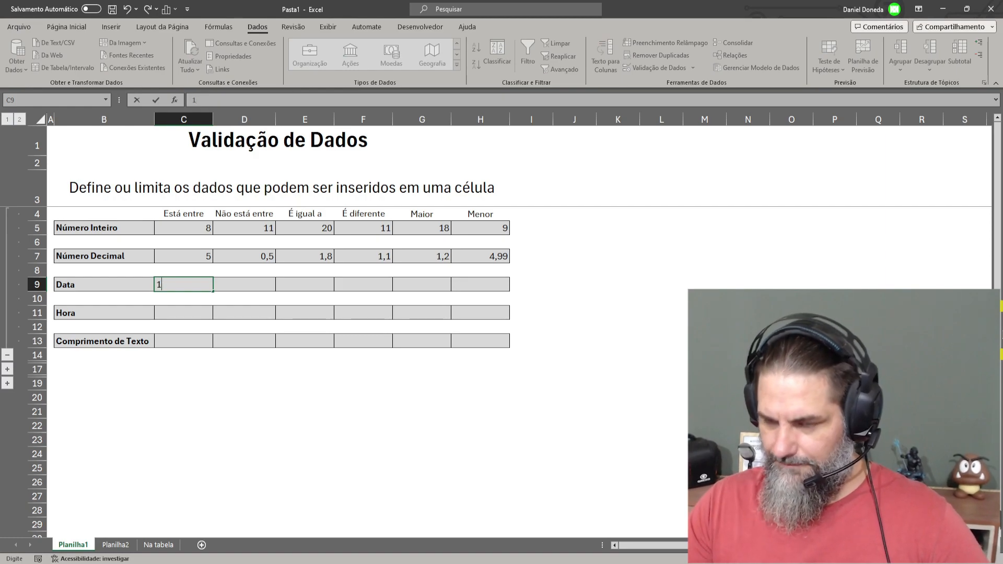
type("/2024")
key("Return")
key("Up")
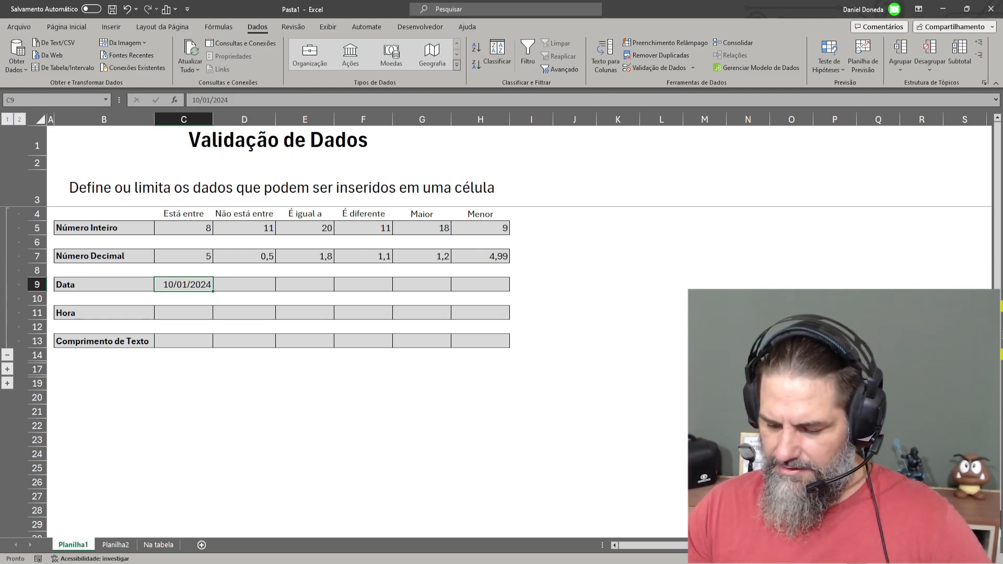
- Try the out-of-range date 2/2/2024 in cell C9, then cancel the entry
type("2/2/2024")
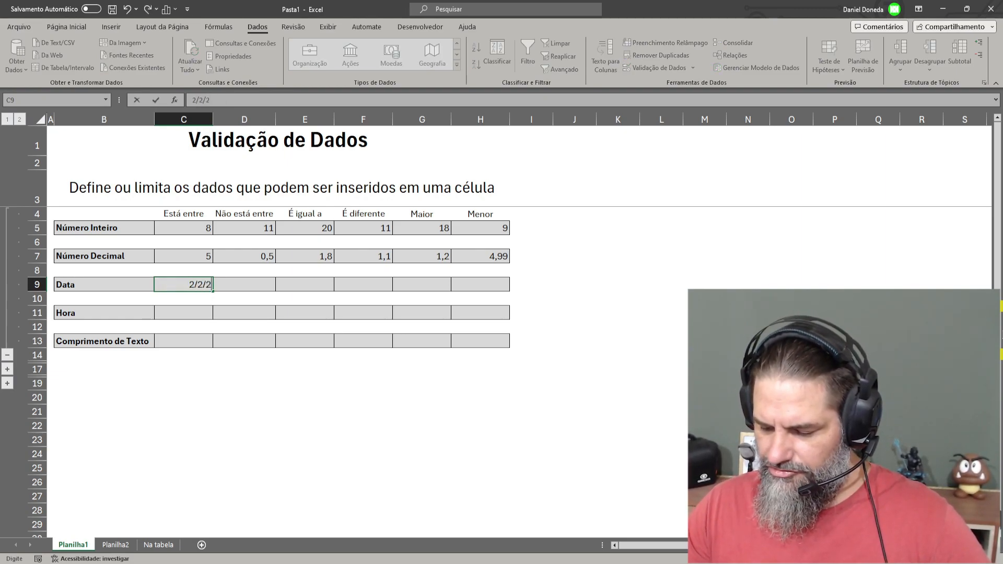
key("Return")
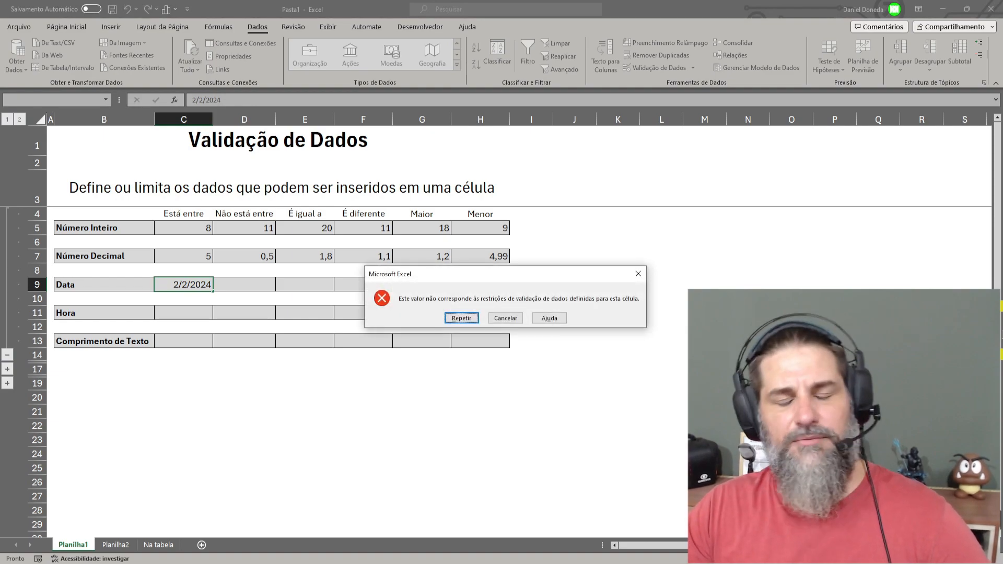
key("Return")
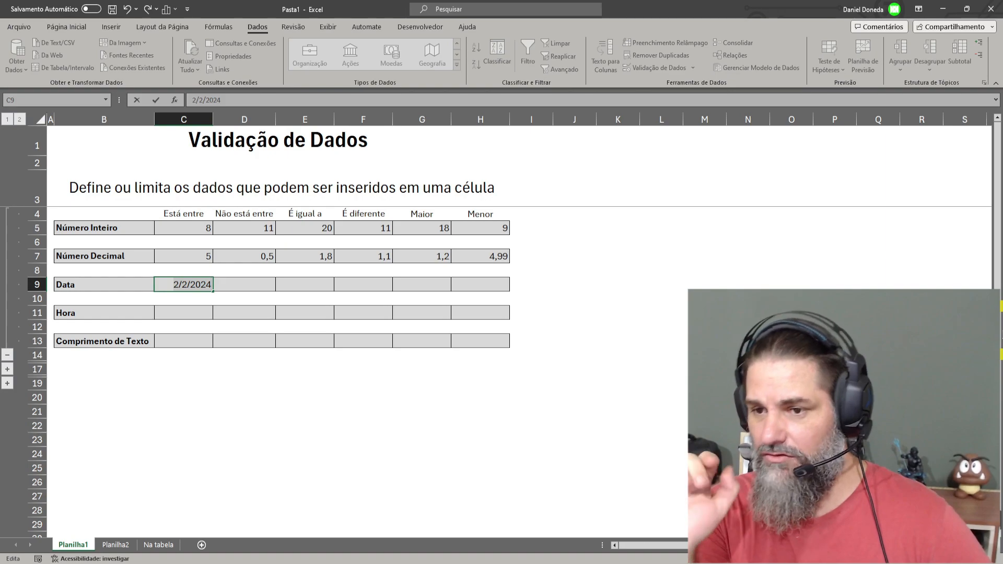
key("Escape")
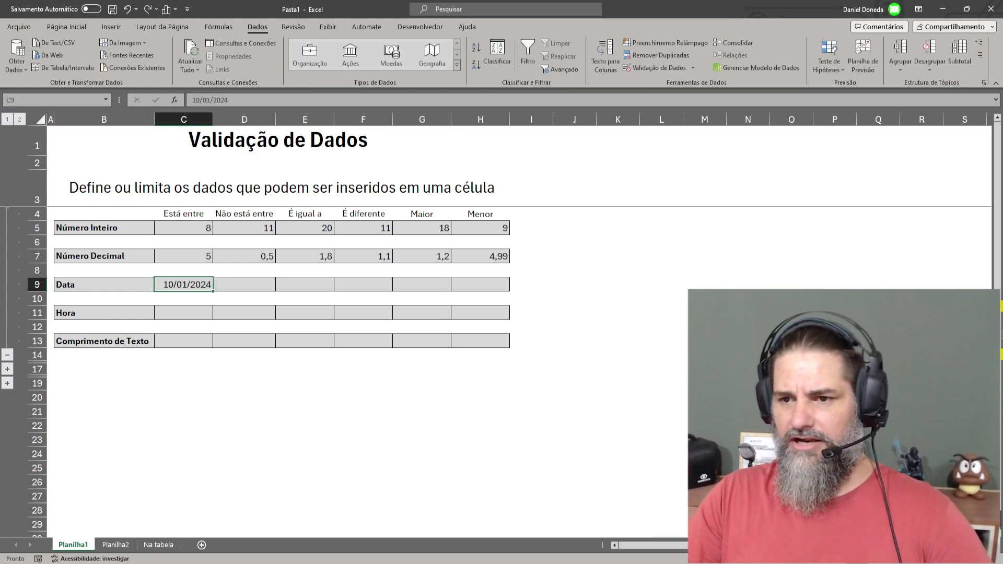
- Select the Data (date) type in the validation settings for cell D9 and review its comparison options
left_click(245, 283)
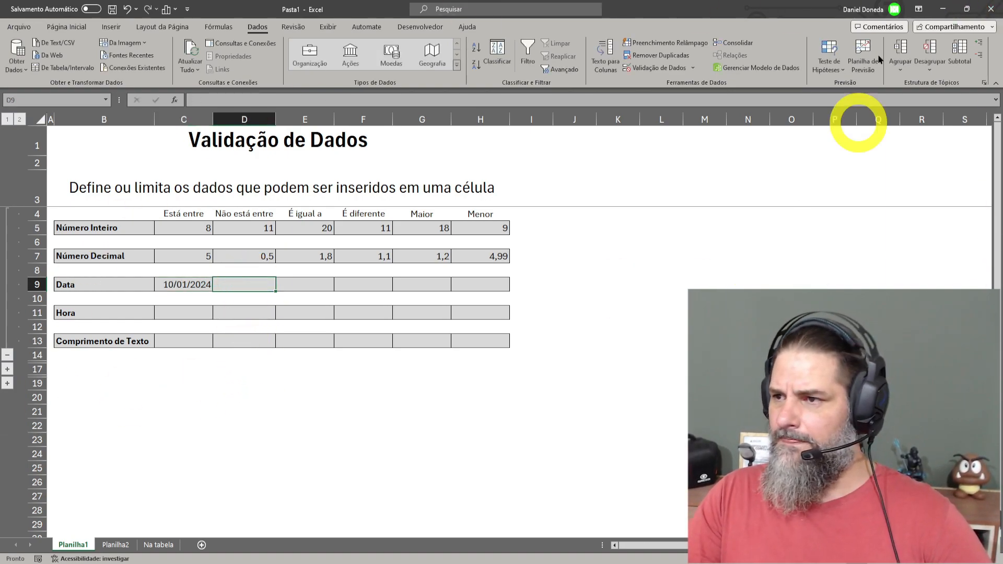
left_click(648, 64)
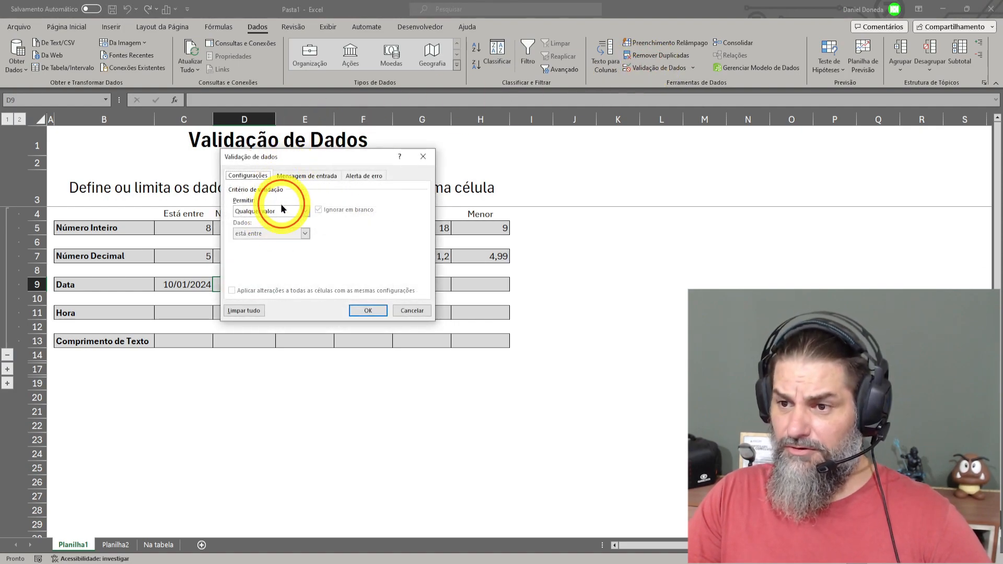
left_click(270, 212)
left_click(243, 249)
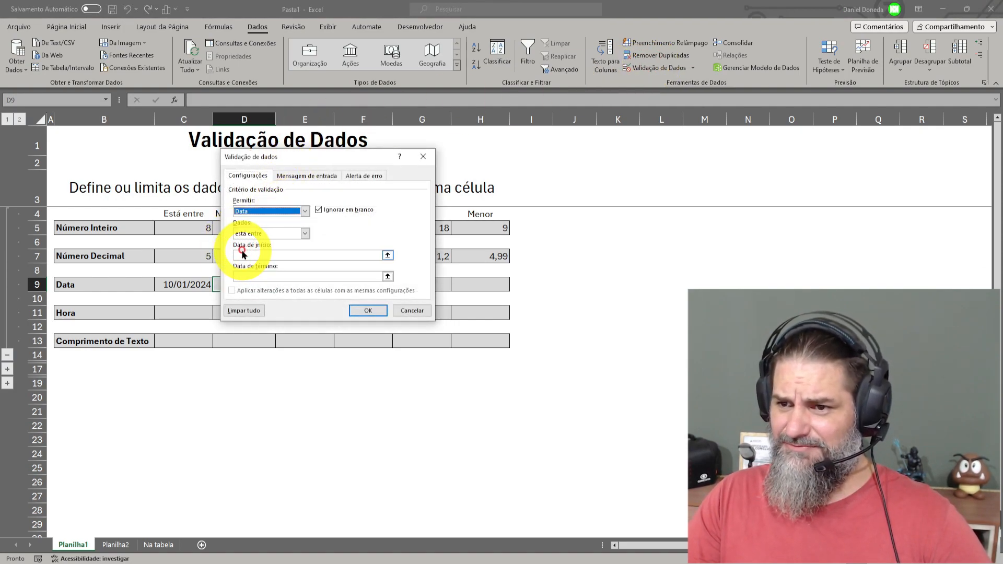
left_click(298, 233)
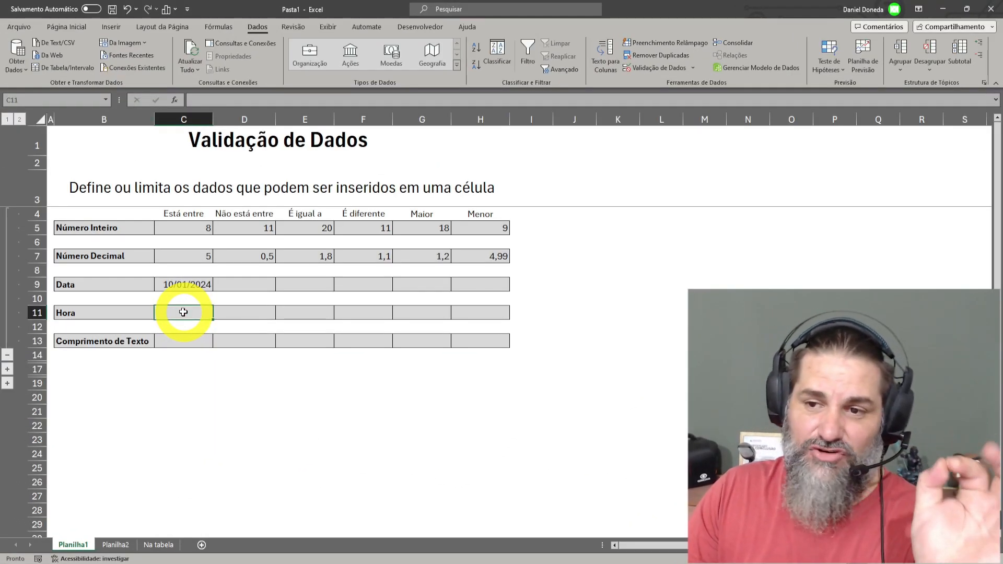
- Add a time validation rule to cell D11 that allows only times not between 06:00 and 08:00
left_click(238, 309)
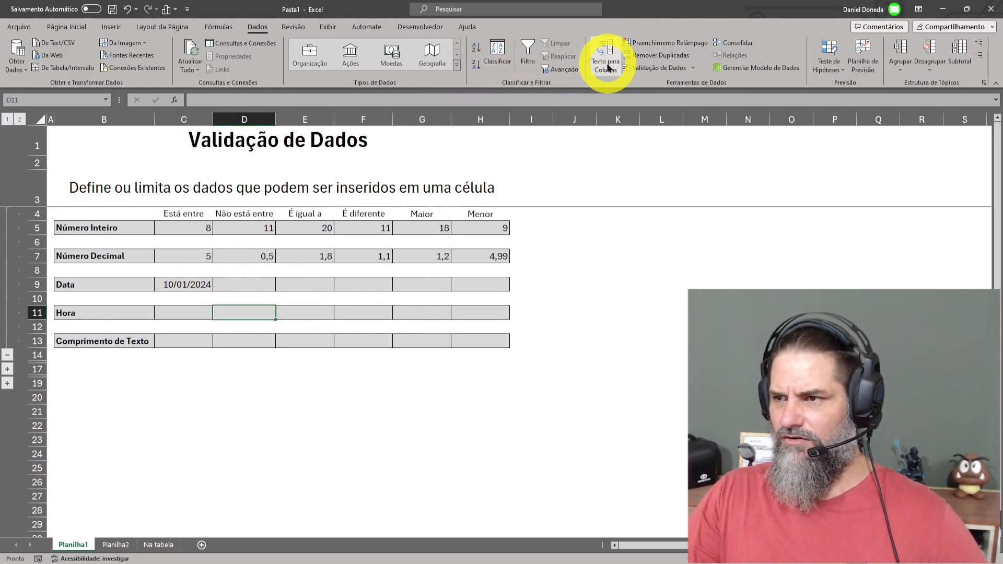
left_click(659, 68)
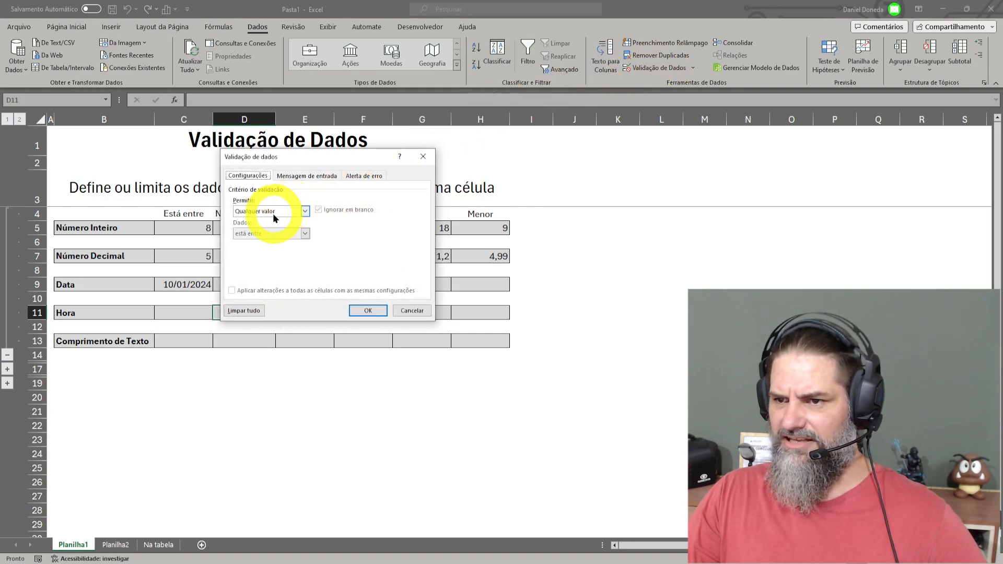
left_click(269, 211)
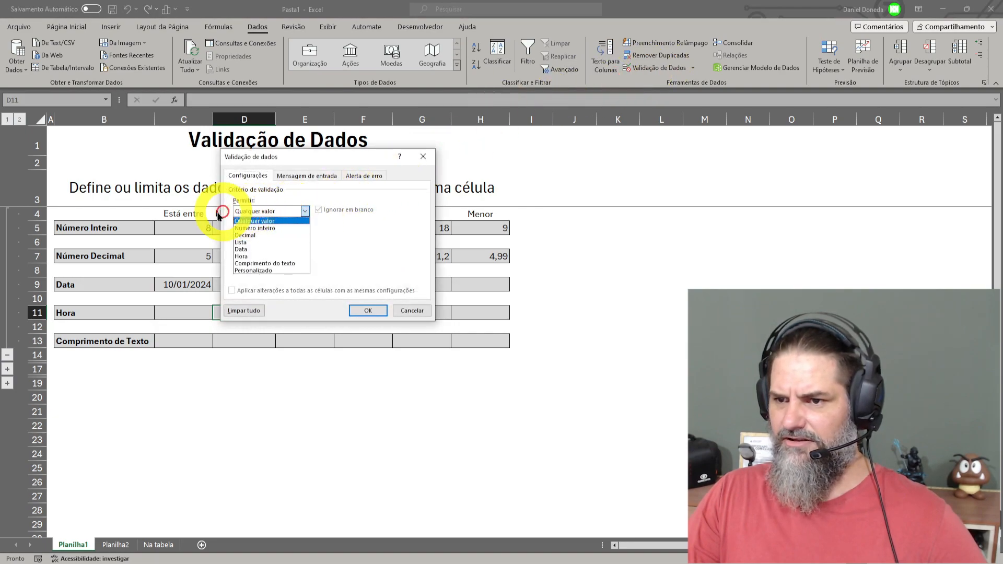
left_click(245, 256)
left_click(266, 233)
left_click(268, 248)
left_click(250, 255)
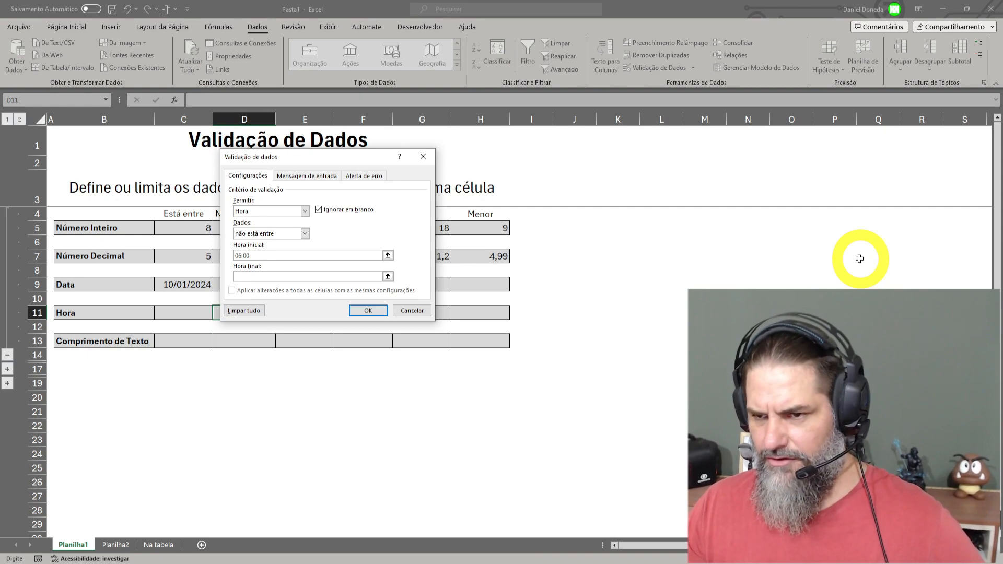
type("08:00")
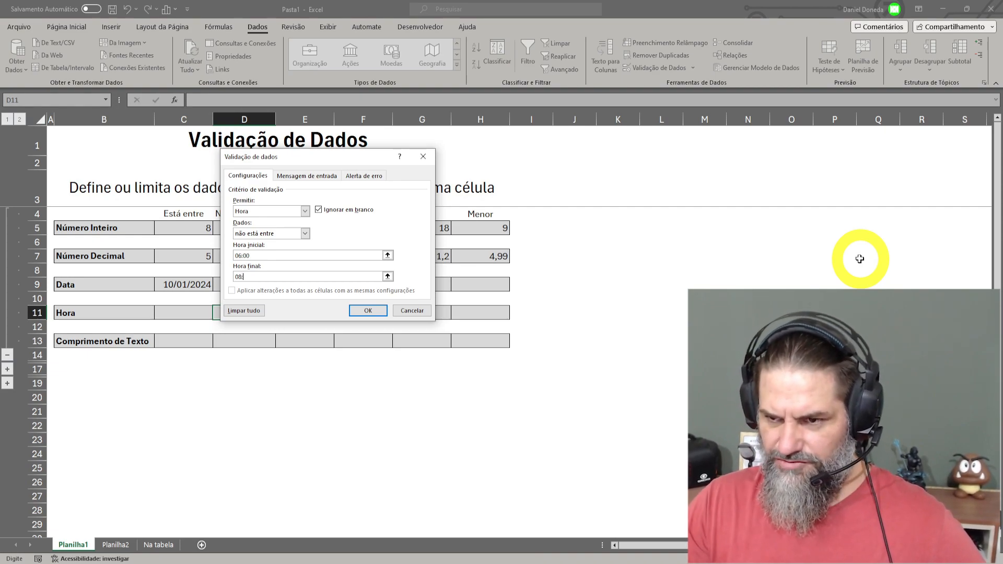
left_click(370, 307)
key("alt+c")
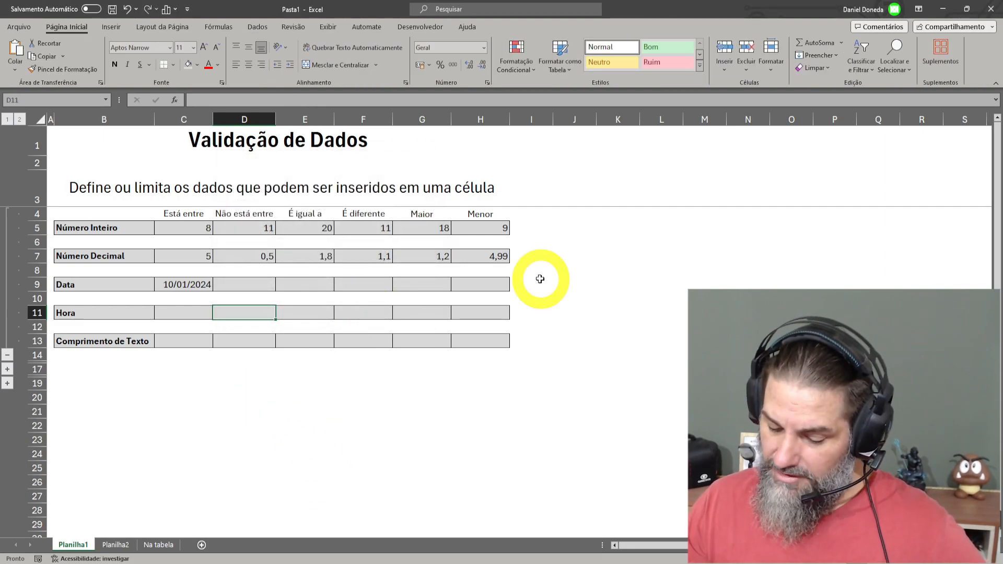
- Try the time 06:30 in cell D11, then replace it with 08:01
type("06:30")
key("Return")
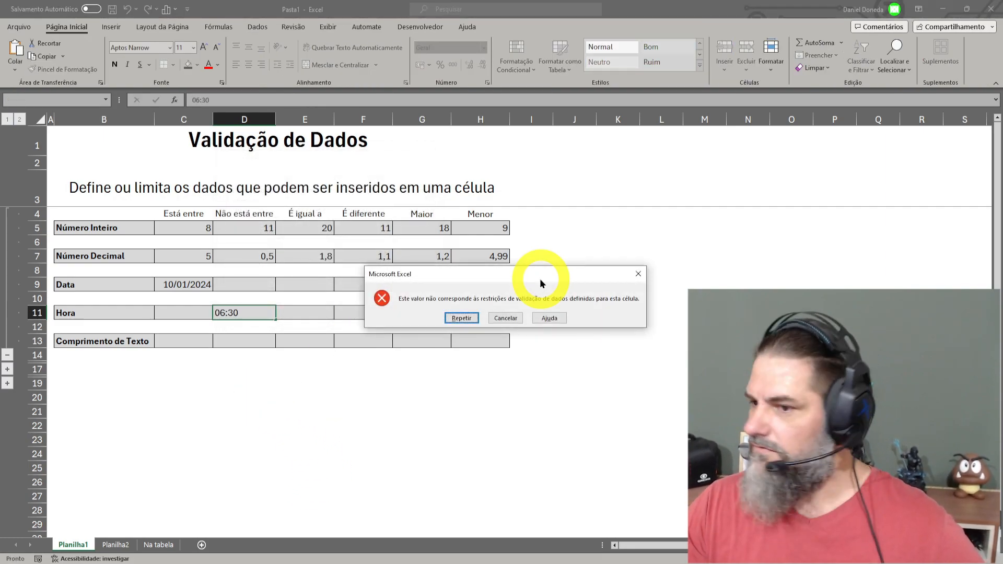
key("Return")
type("08:")
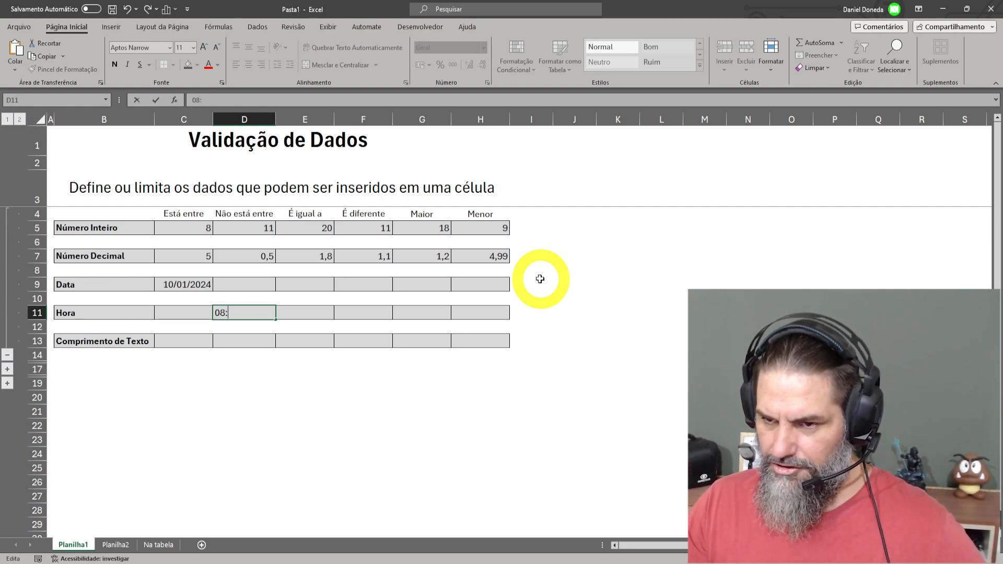
type("01")
key("Return")
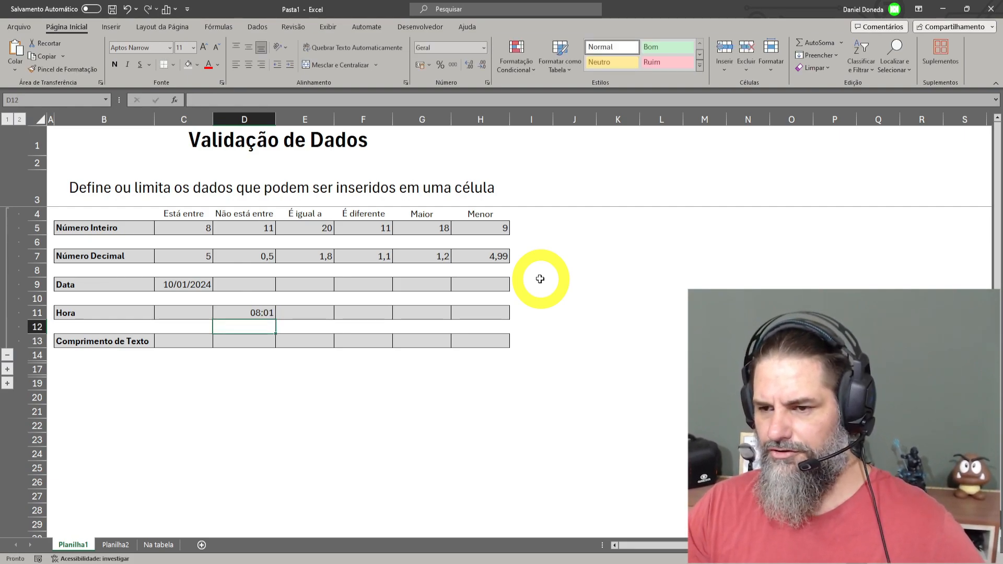
- Try the time 08:00 in cell D11, then cancel the entry
key("Up")
type("08:00")
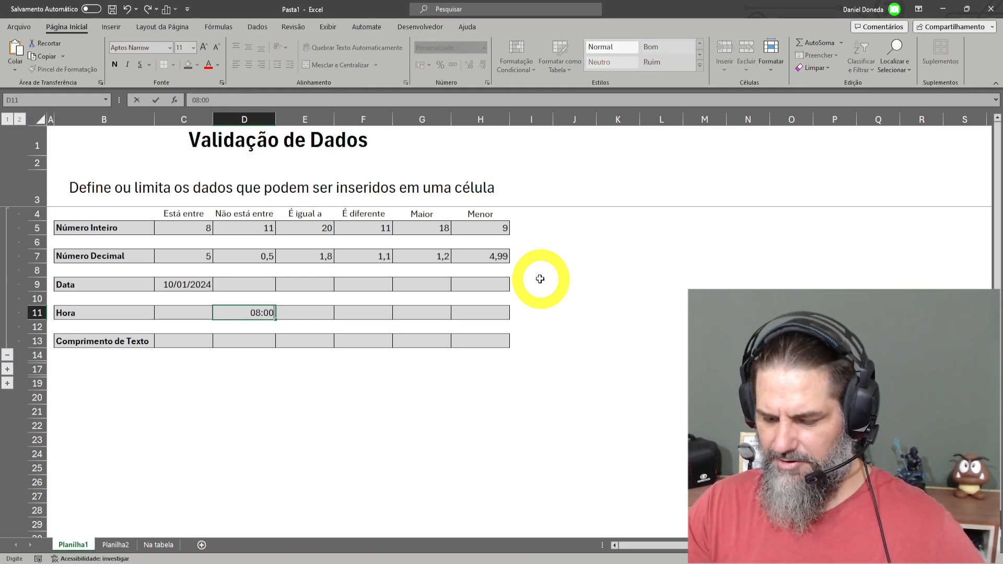
key("Return")
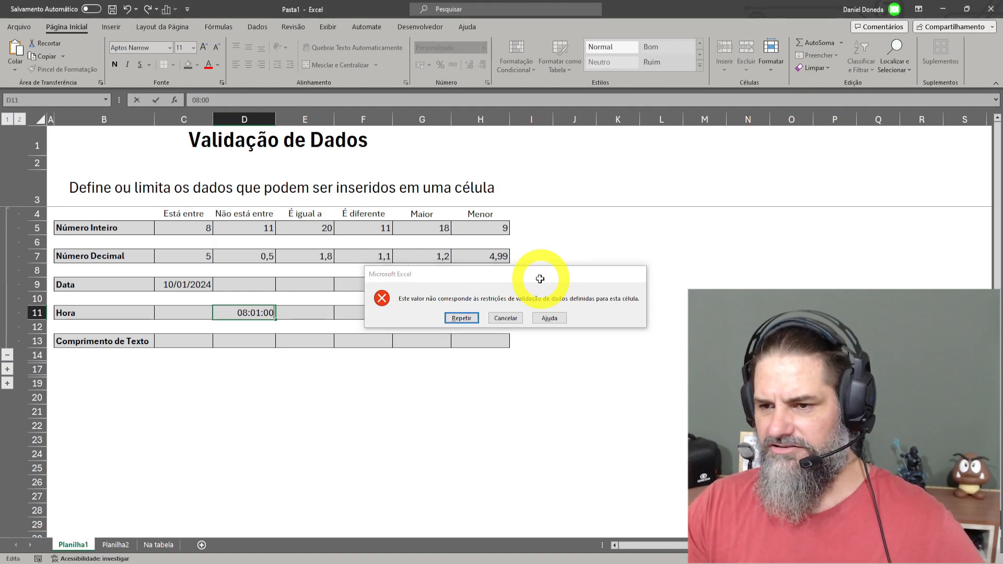
key("Escape")
left_click(480, 312)
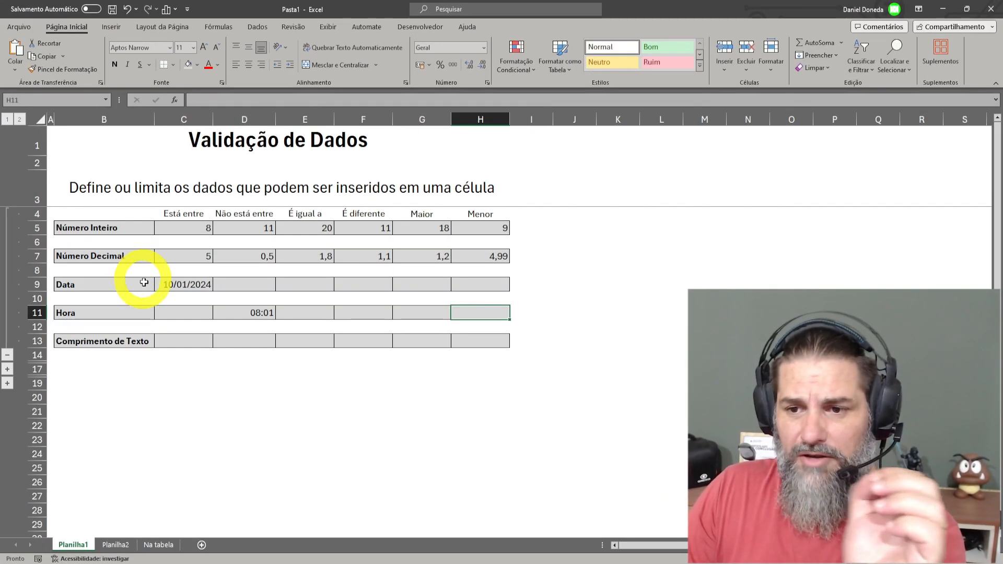
- Add a text-length validation rule to cell C13 using the between comparison, with a minimum of 2 and a maximum length
left_click(182, 341)
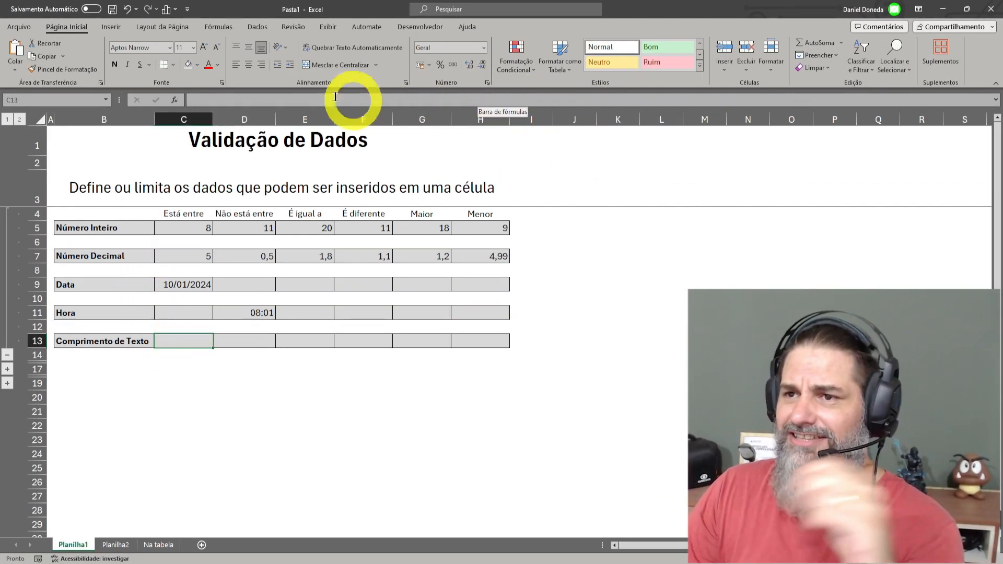
left_click(256, 27)
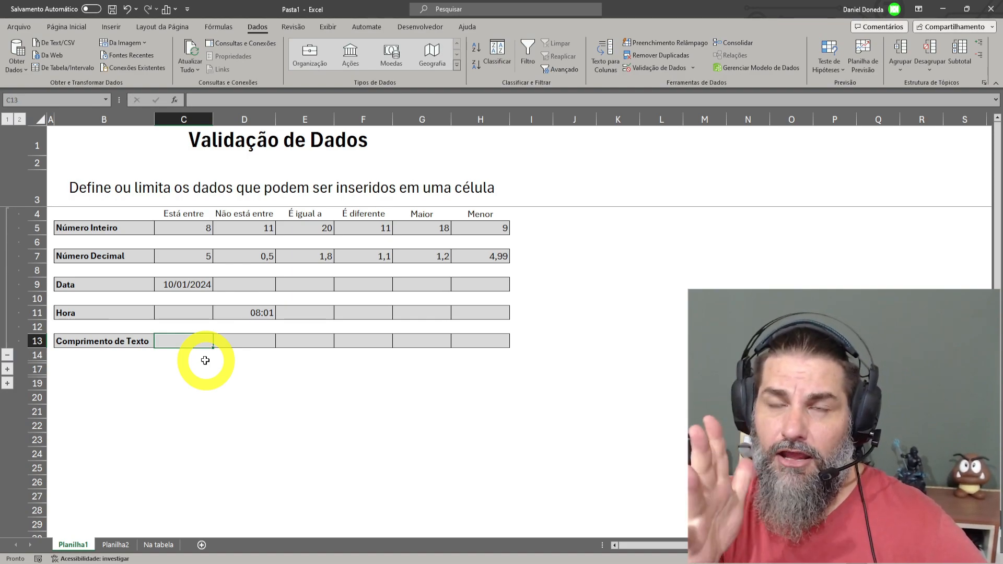
left_click(660, 68)
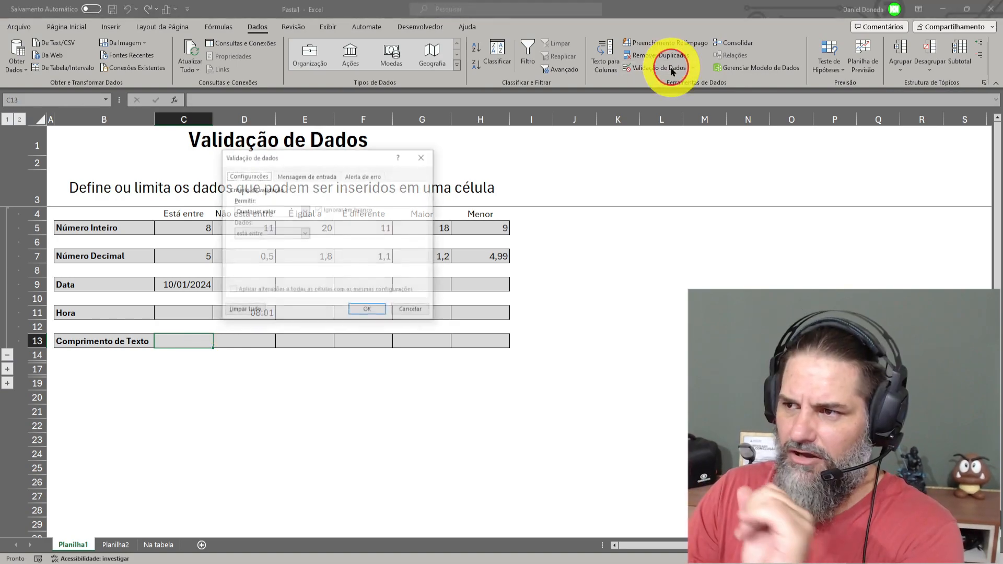
left_click(305, 211)
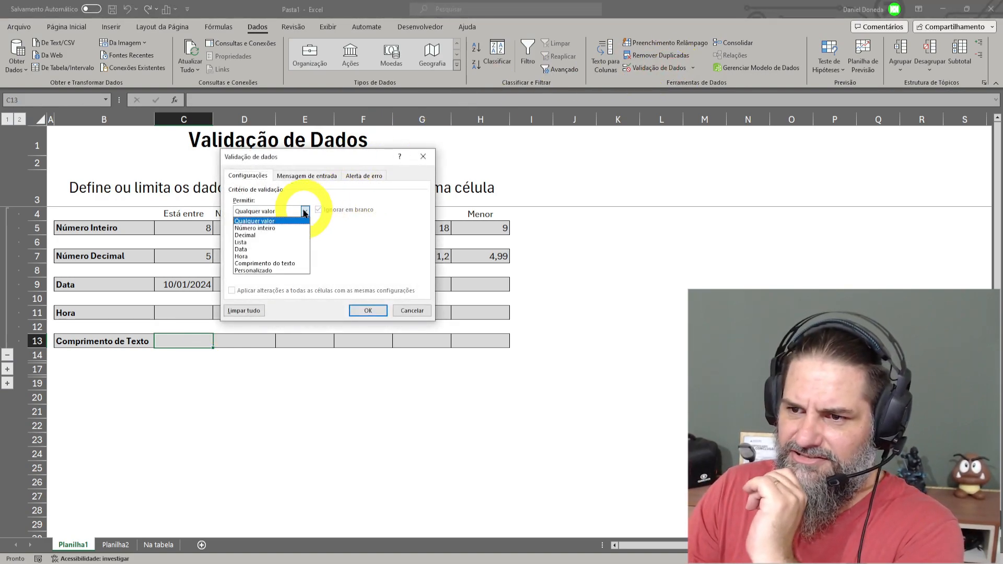
left_click(279, 264)
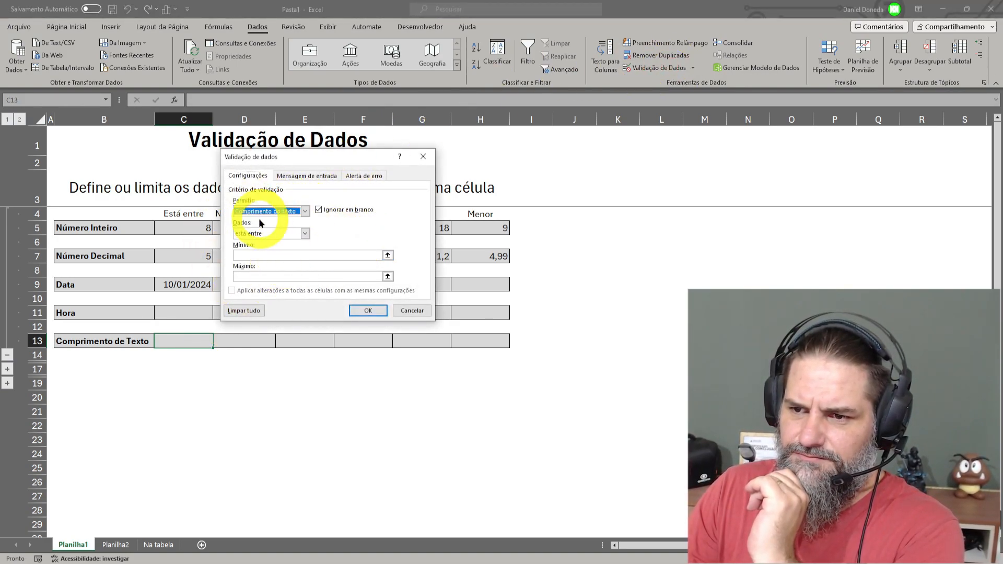
left_click(301, 234)
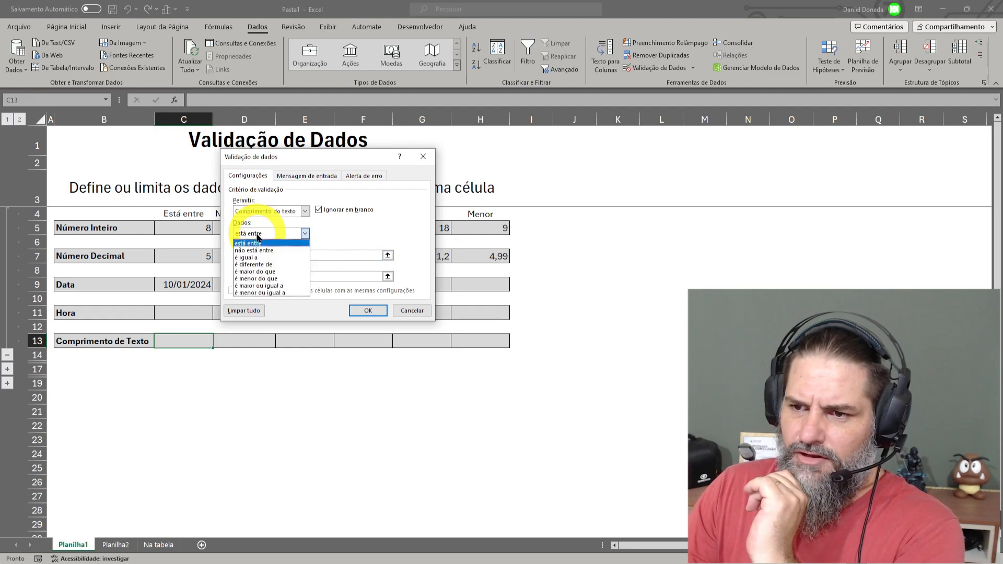
left_click(263, 244)
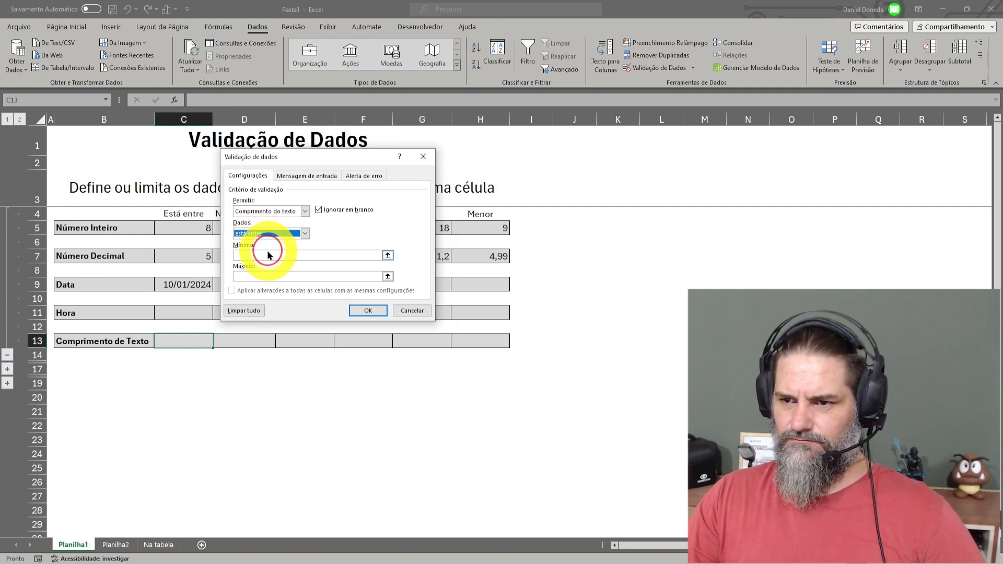
left_click(262, 254)
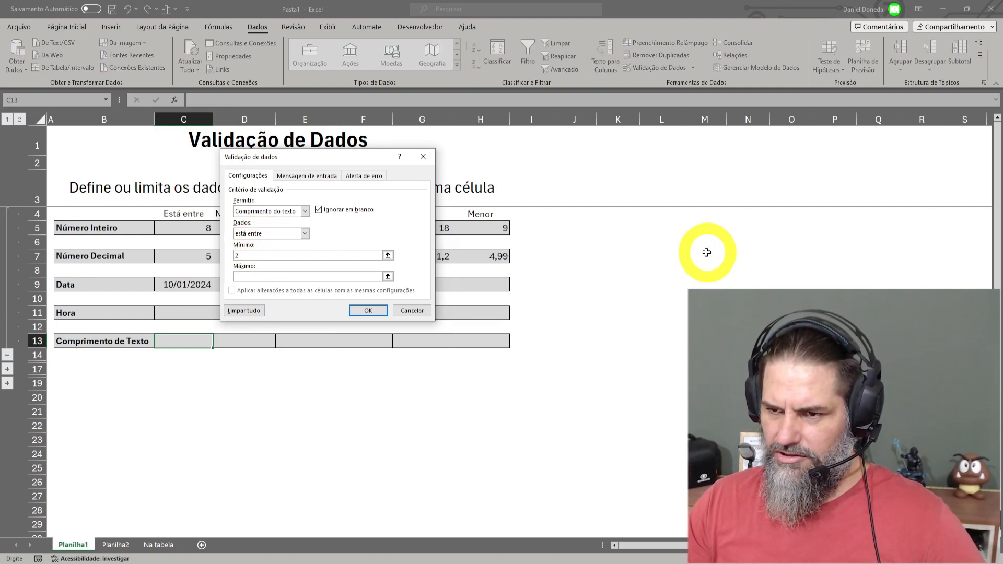
left_click(372, 311)
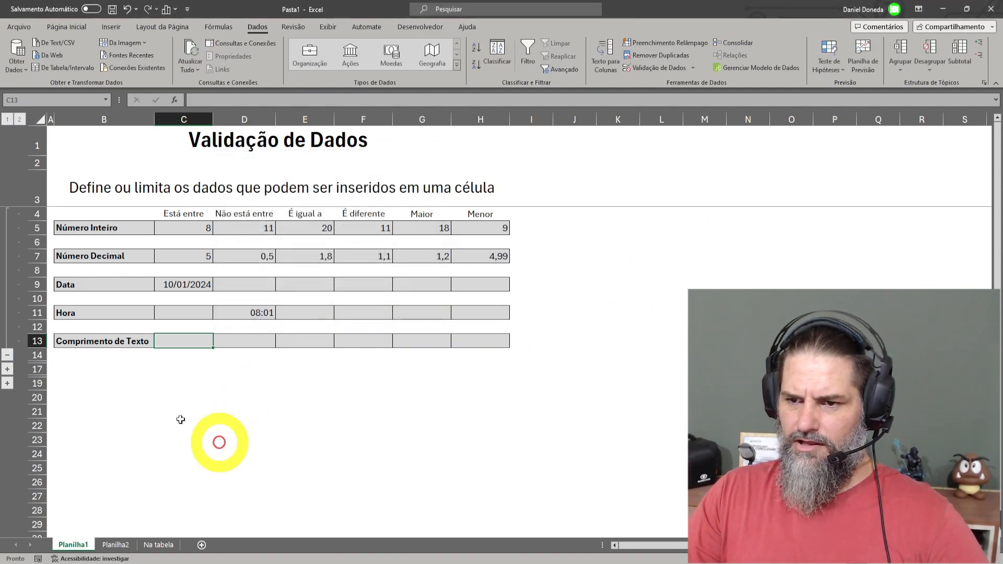
- Try the single letter "a" in cell C13, then extend the entry to "ab"
type("a")
key("Return")
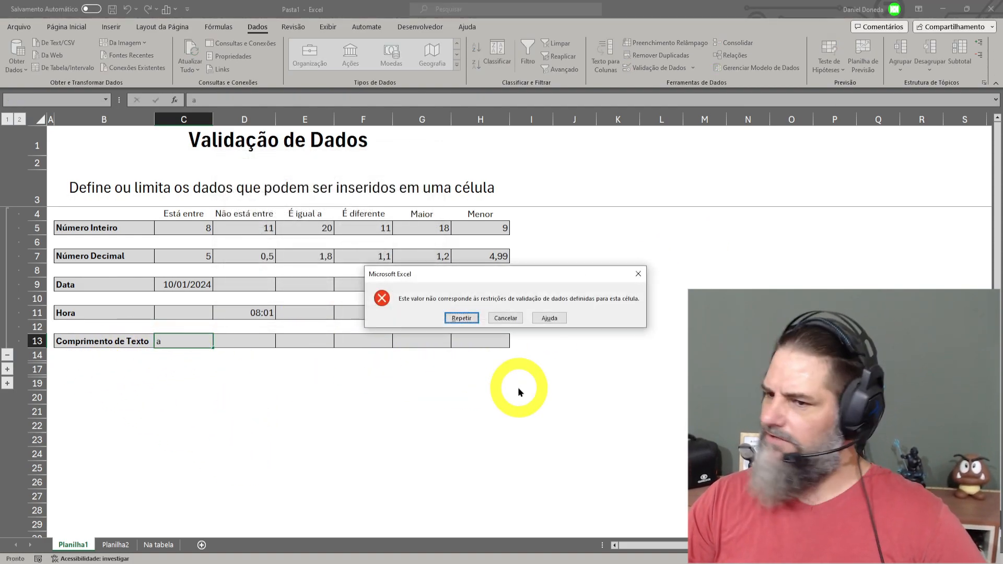
key("Return")
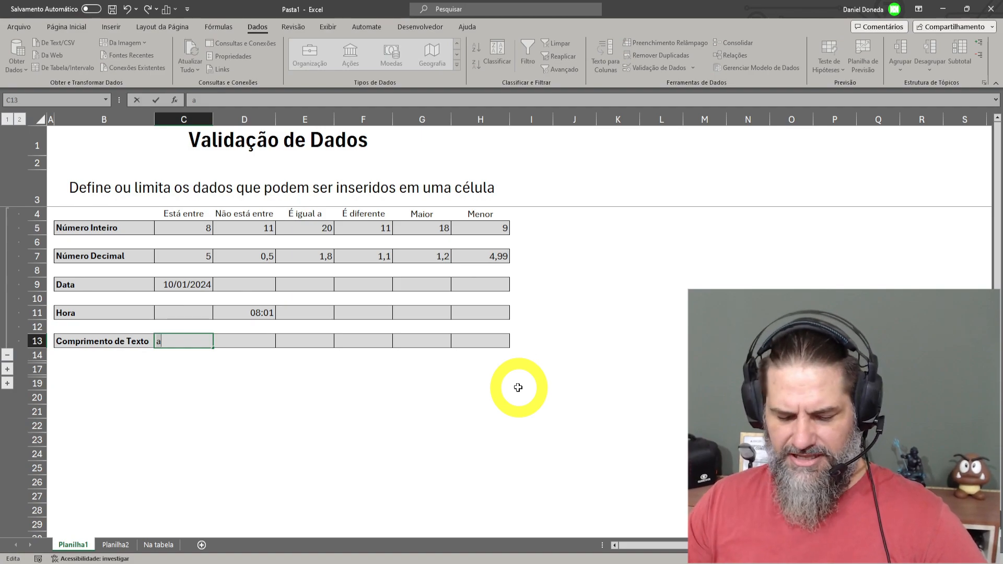
type("b")
key("Return")
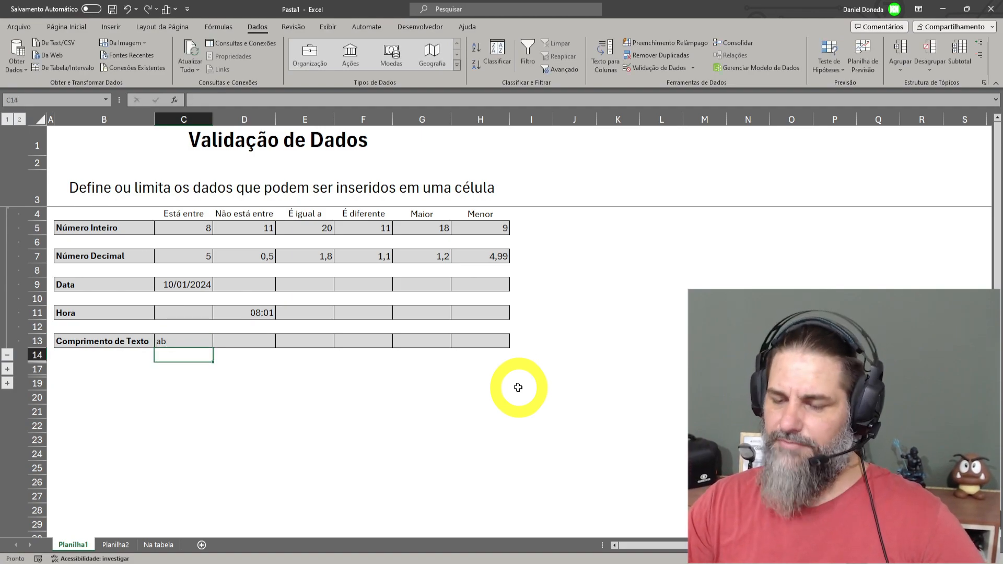
- Replace the text in cell C13 with a six-letter first name, then try the same name with a leading space
key("Up")
type("daniel")
key("Return")
key("Up")
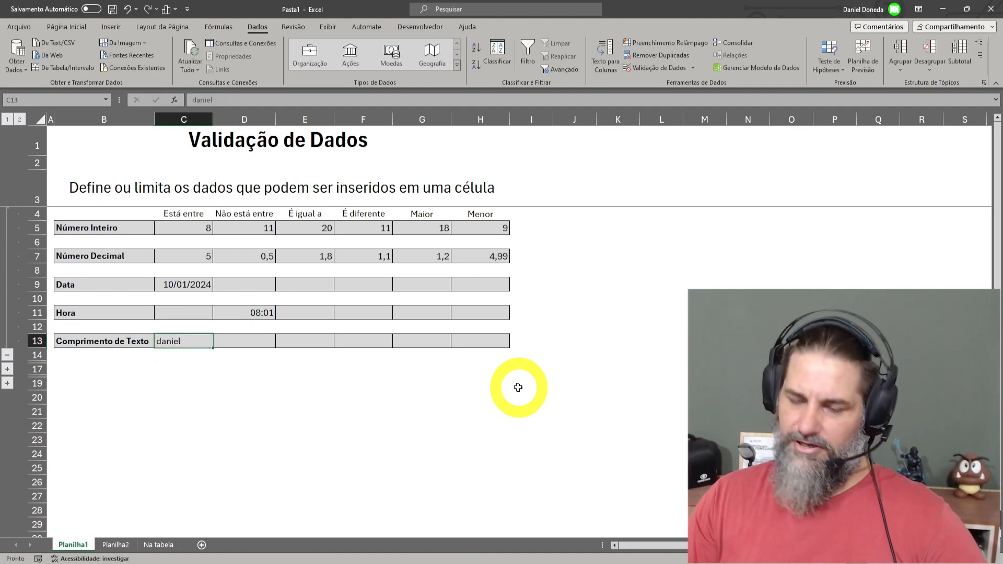
key("BackSpace")
type("danie")
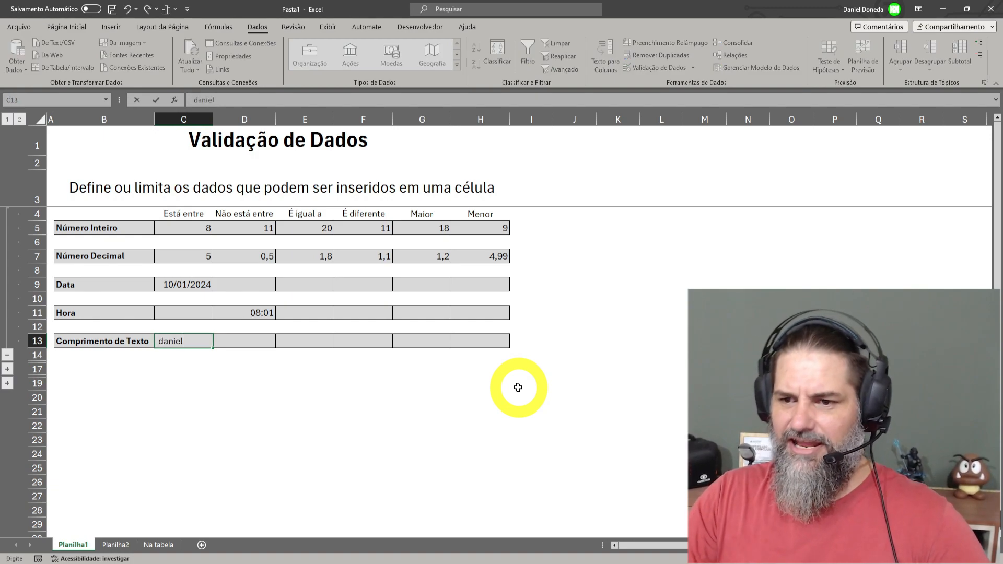
type("l")
key("Return")
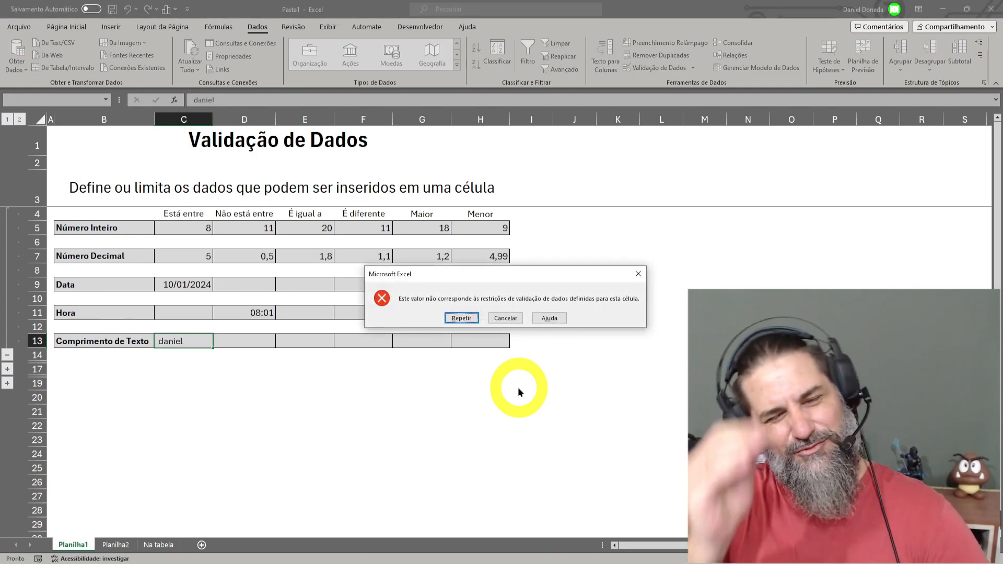
- Try the single digits 1, 2 and 9 in cell C13, then enter two periods ".." instead
left_click(461, 317)
type("1")
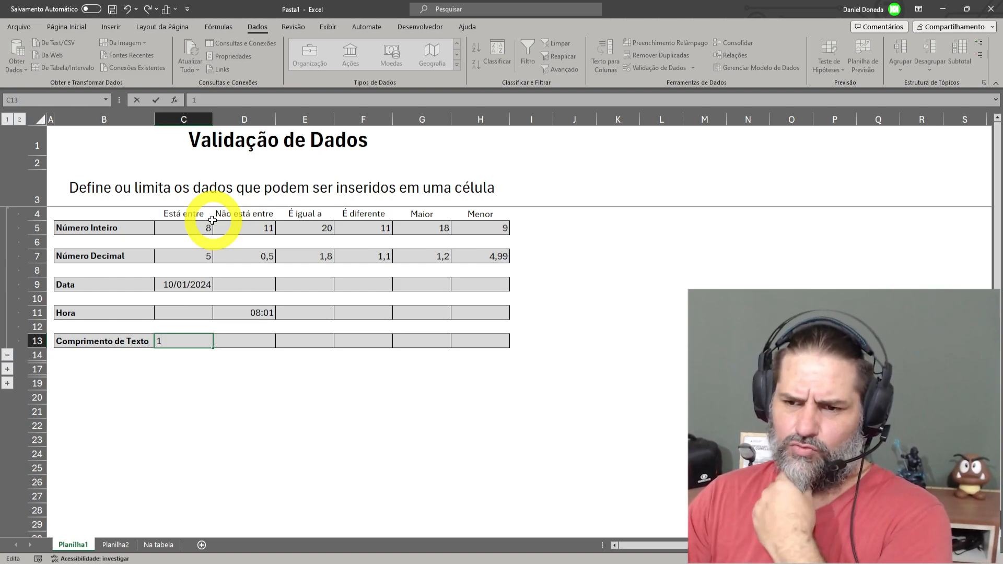
key("Return")
key("Return")
type("2")
key("Return")
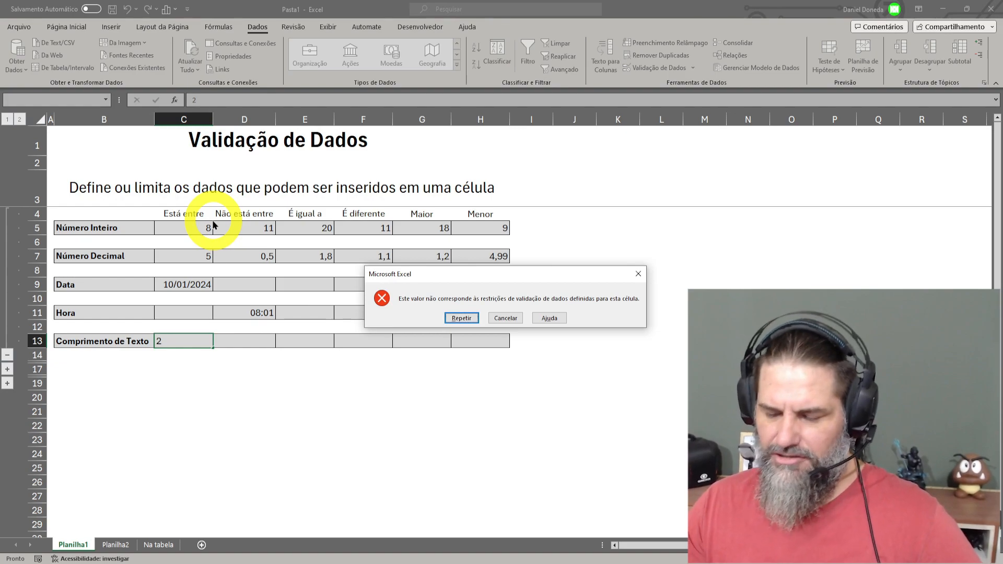
key("Return")
type("9")
key("Return")
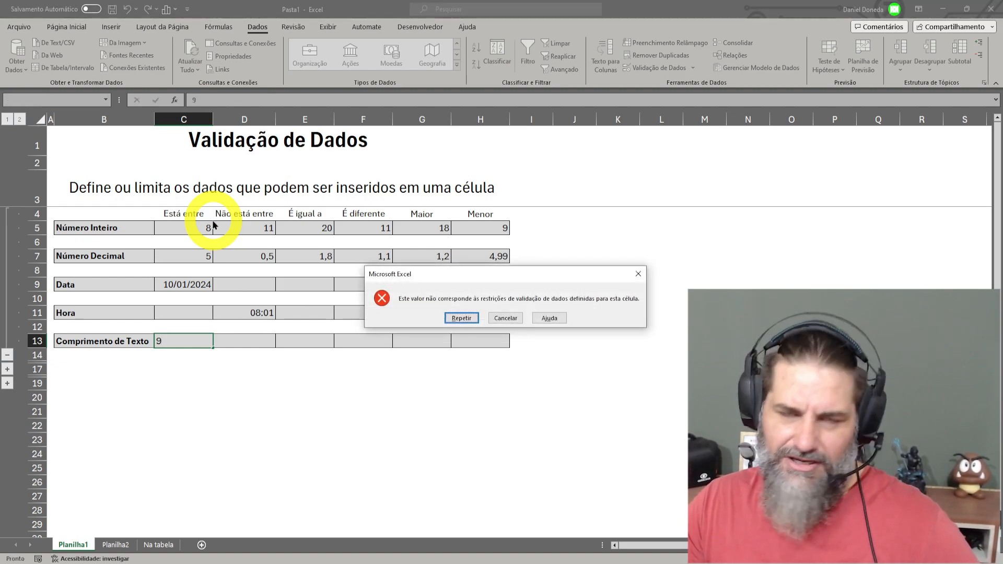
key("Return")
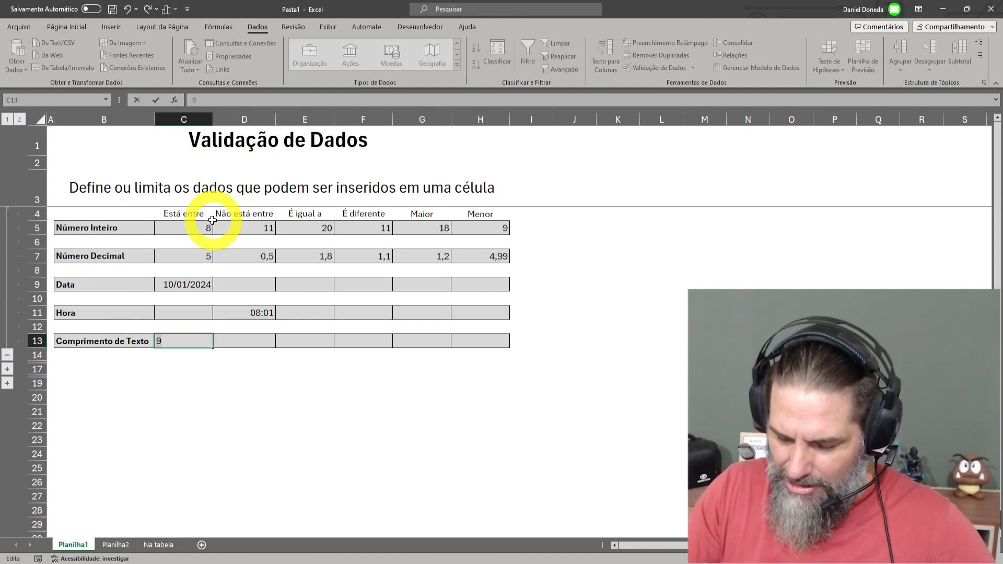
type("..")
key("Return")
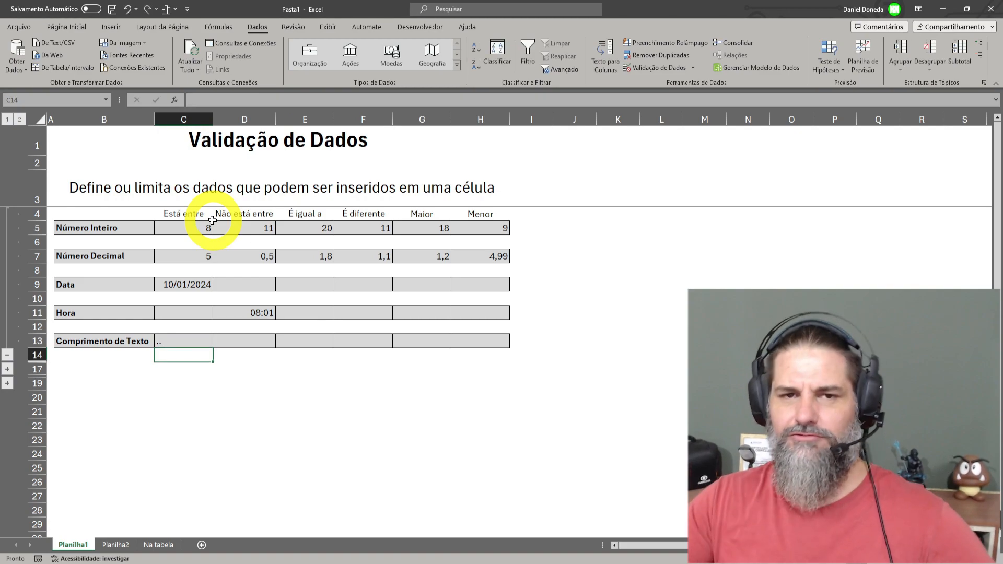
- Enter "us" in cell E13 and select the comparison headings in C4:H4
left_click(304, 341)
type("us")
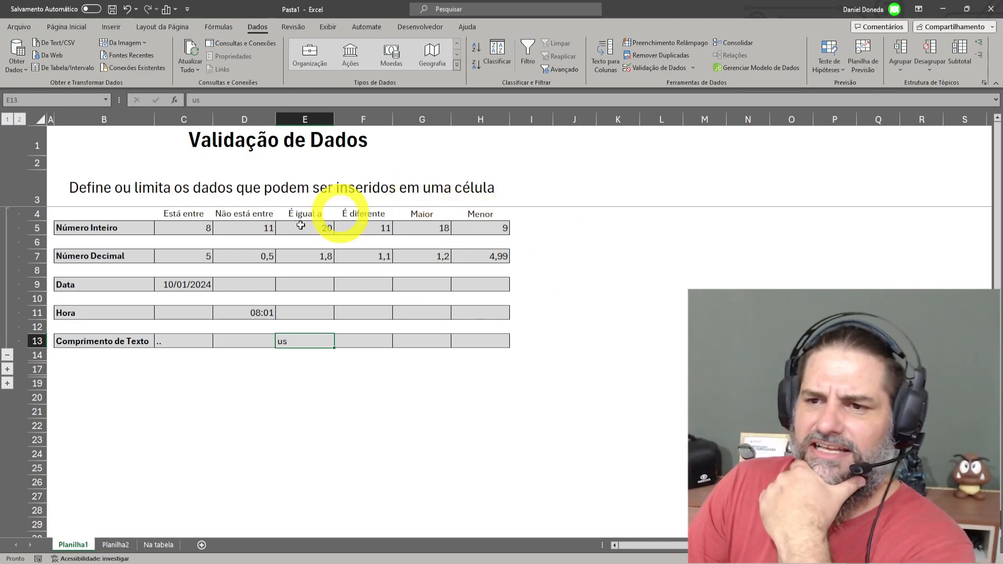
left_click_drag(176, 216, 463, 216)
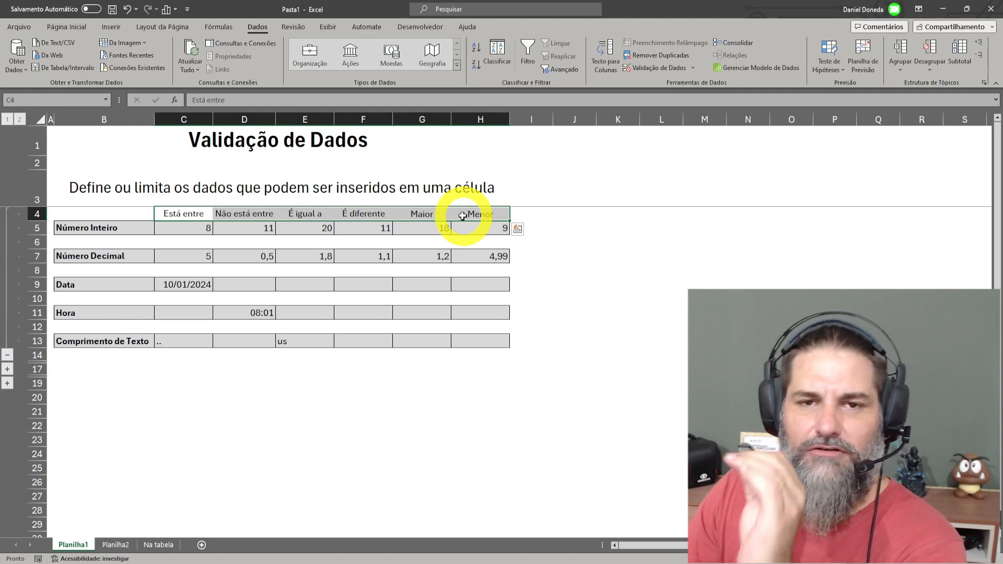